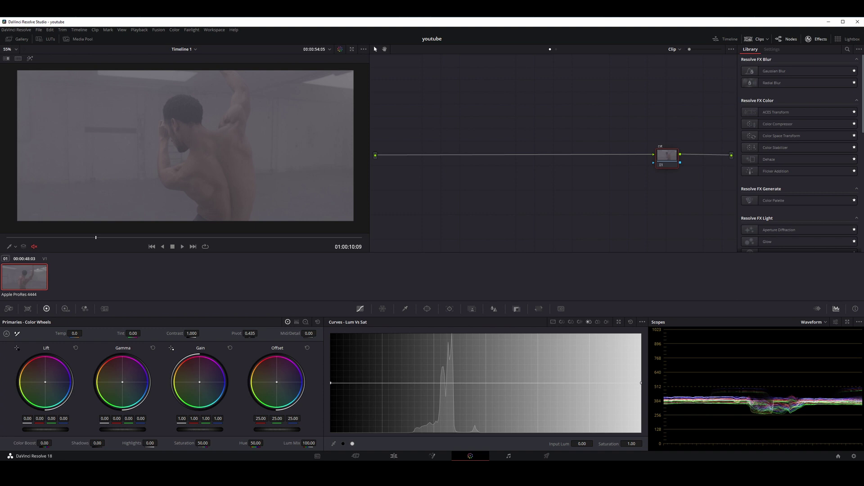
# Step: Nudge the cst node a little left in the node graph and save the project
pyautogui.moveTo(674, 163); pyautogui.dragTo(657, 166)
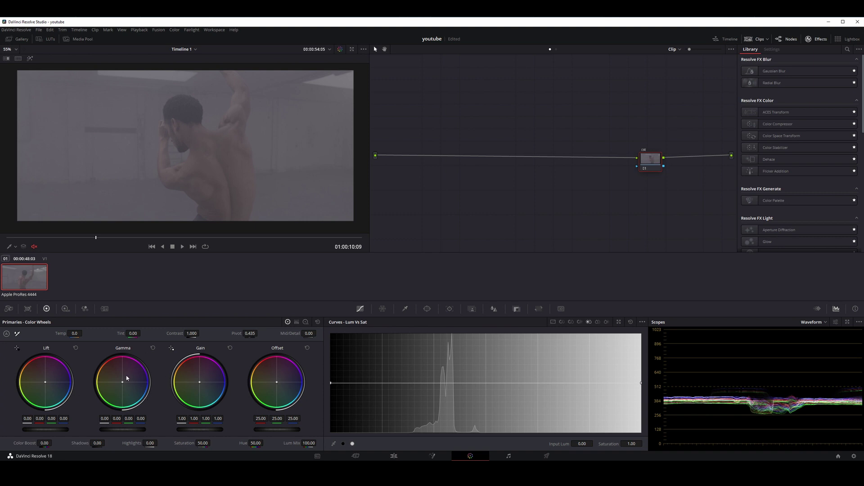
pyautogui.hotkey('ctrl', 's')
# Step: Apply Color Space Transform to the cst node with REDWideGamutRGB input and RED Log3G10 gamma
pyautogui.moveTo(645, 165); pyautogui.dragTo(629, 163)
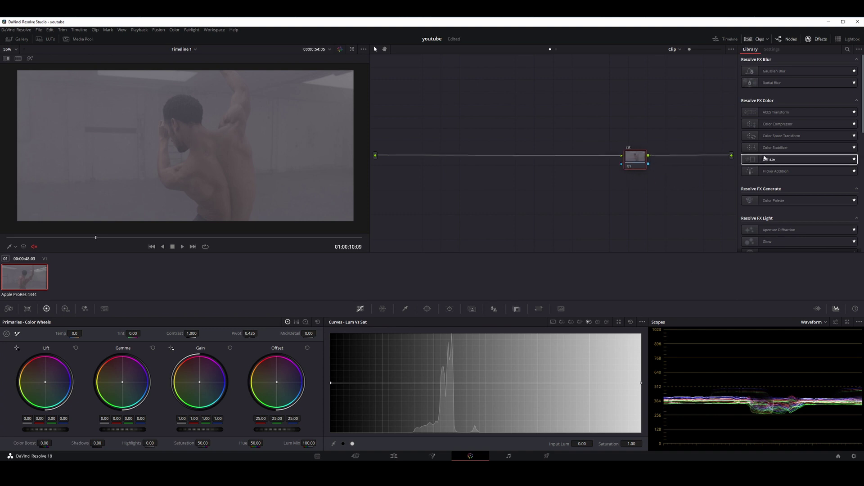
pyautogui.moveTo(779, 136); pyautogui.dragTo(625, 172)
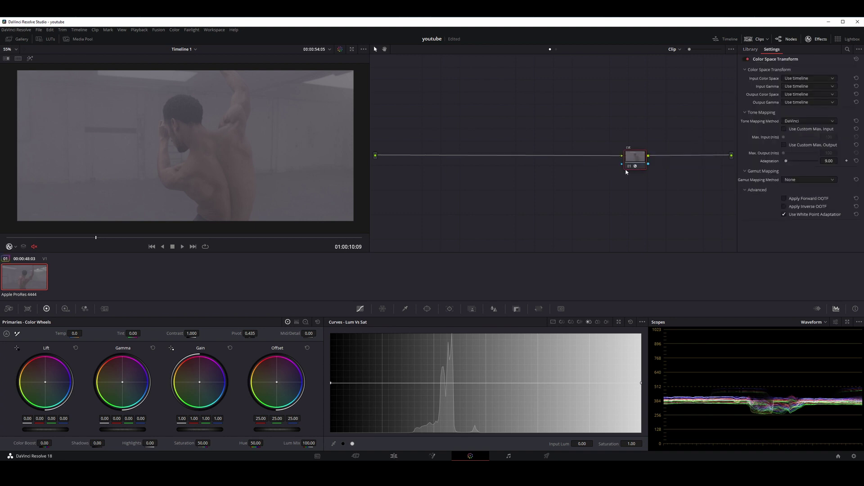
pyautogui.click(832, 78)
pyautogui.scroll(-10, 826, 118)
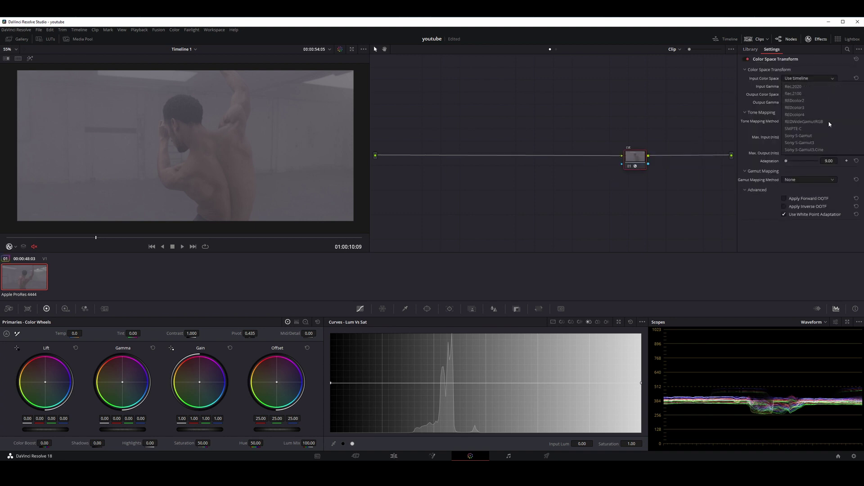
pyautogui.click(817, 100)
pyautogui.click(818, 86)
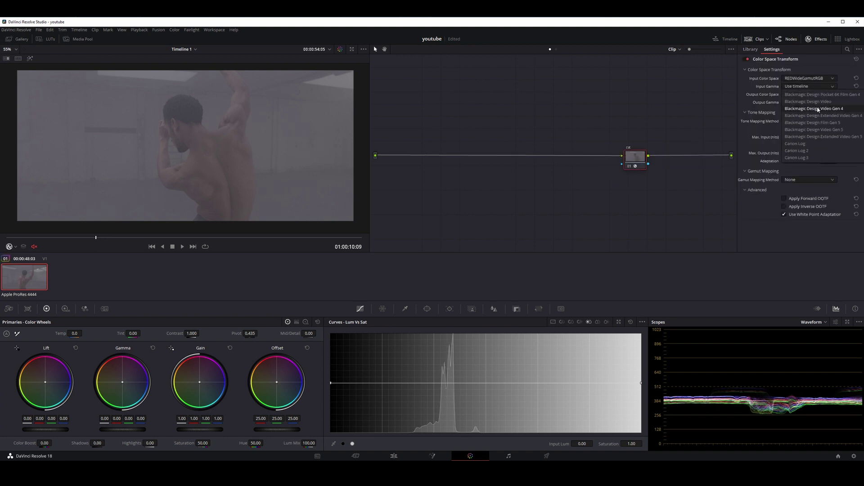
pyautogui.scroll(-2, 817, 113)
pyautogui.scroll(-2, 814, 126)
pyautogui.scroll(-2, 810, 138)
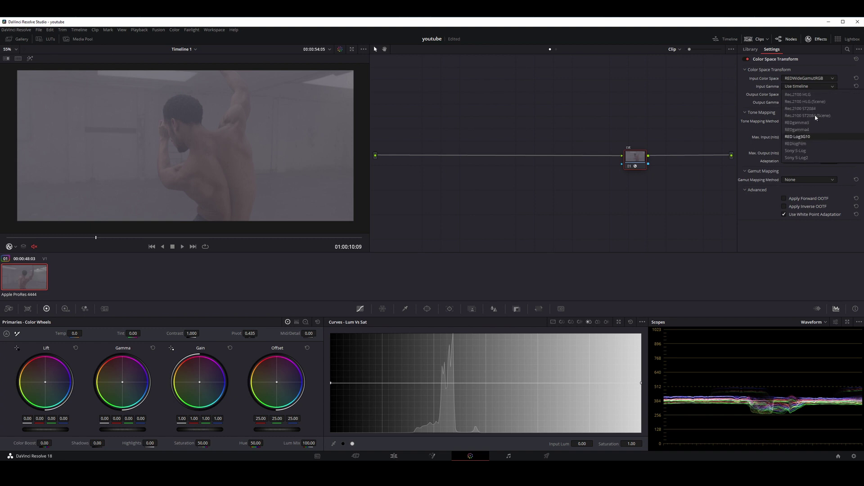
pyautogui.click(803, 137)
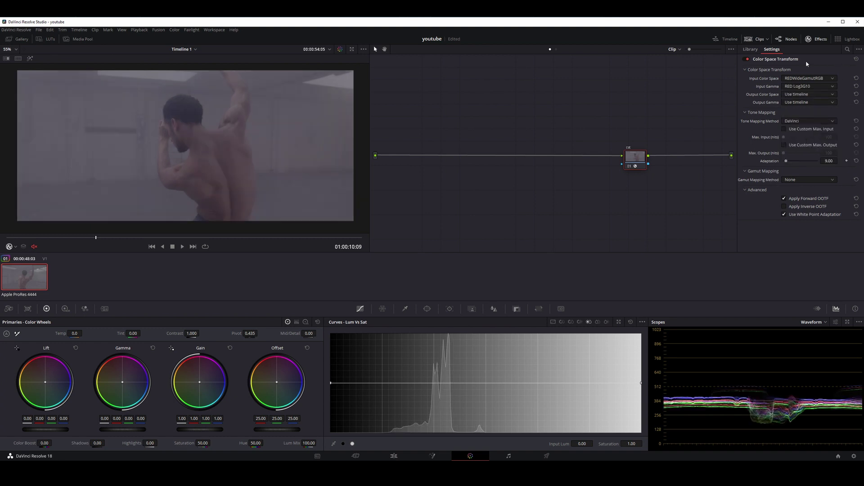
# Step: Set the transform's output to Rec.709 colour space with Gamma 2.4
pyautogui.click(817, 96)
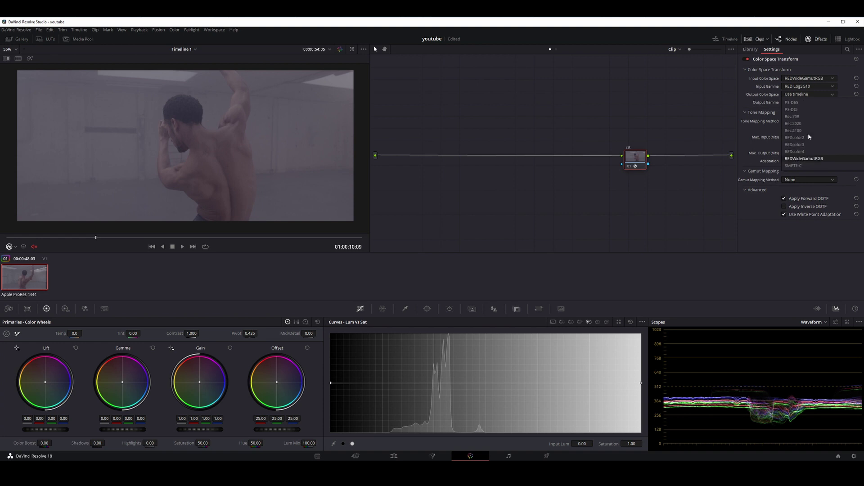
pyautogui.click(792, 116)
pyautogui.click(809, 102)
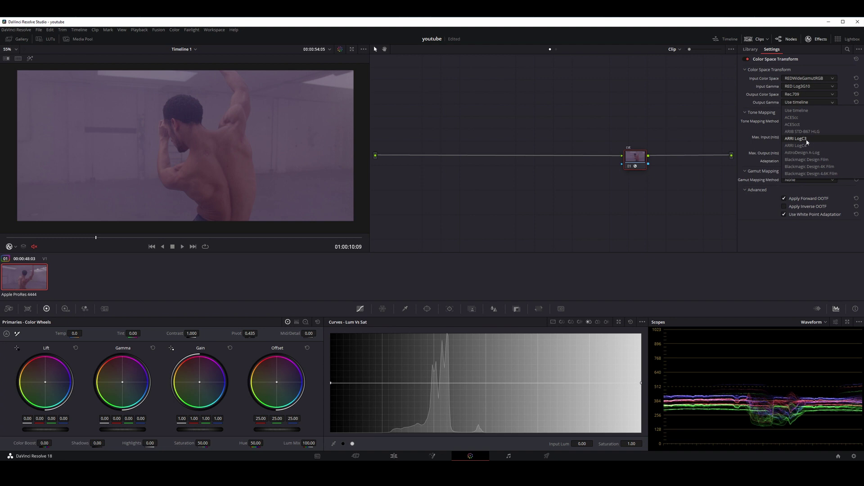
pyautogui.scroll(-5, 804, 144)
pyautogui.scroll(-5, 804, 145)
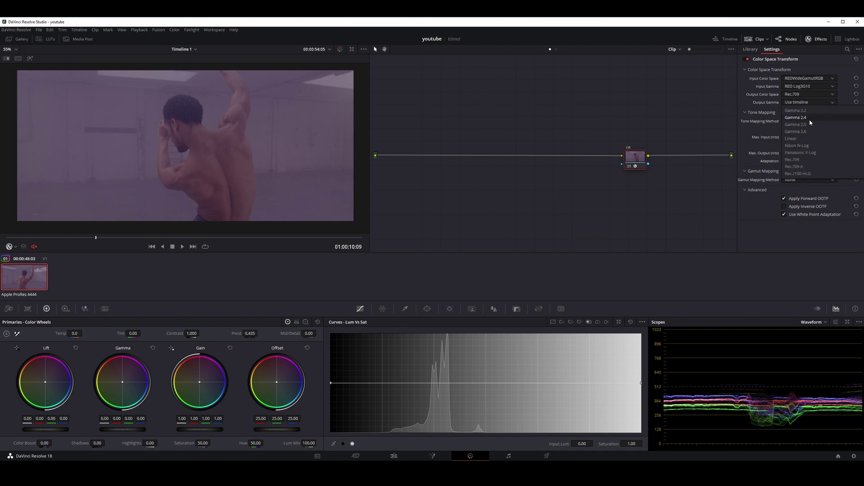
pyautogui.click(796, 118)
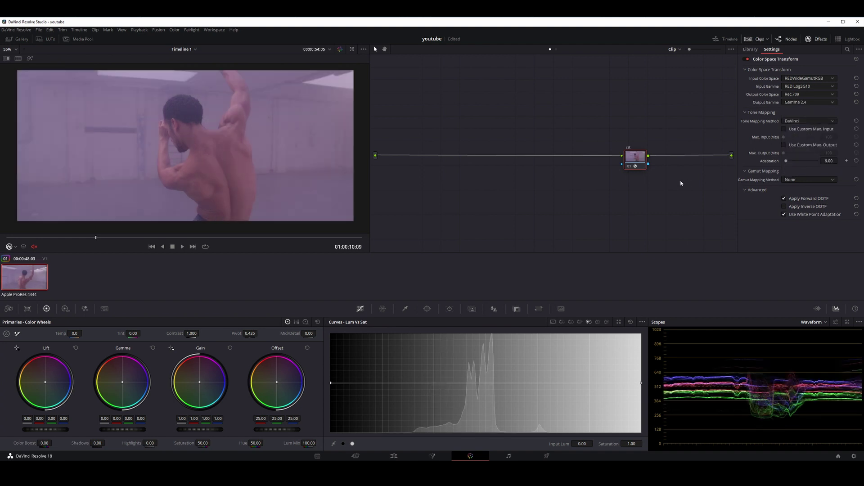
# Step: Use Luminance Mapping tone mapping and Saturation Compression gamut mapping, then add a node before cst
pyautogui.click(792, 121)
pyautogui.click(804, 154)
pyautogui.click(802, 180)
pyautogui.click(808, 195)
pyautogui.moveTo(637, 169); pyautogui.dragTo(629, 163)
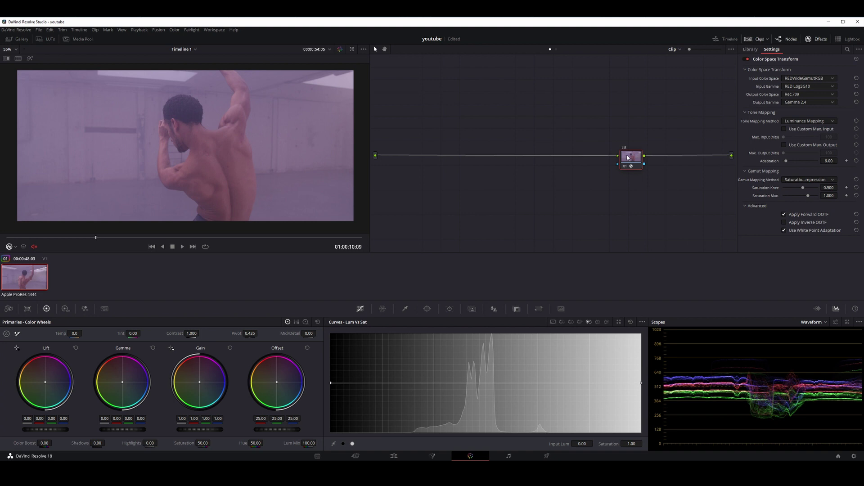
pyautogui.hotkey('shift', 's')
# Step: Label the new nodes 'contrast' and 'balance', placing balance ahead of contrast before cst
pyautogui.moveTo(500, 171); pyautogui.dragTo(422, 163)
pyautogui.write('contrast')
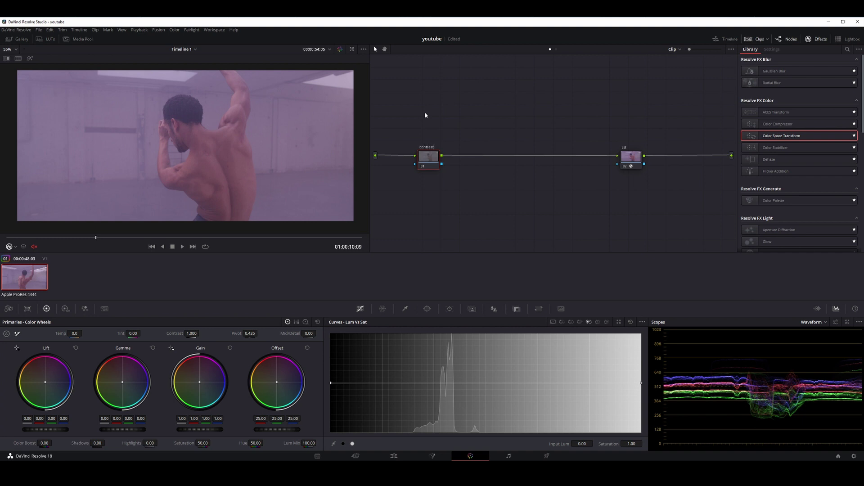
pyautogui.press('Return')
pyautogui.hotkey('alt', 's')
pyautogui.write('balan')
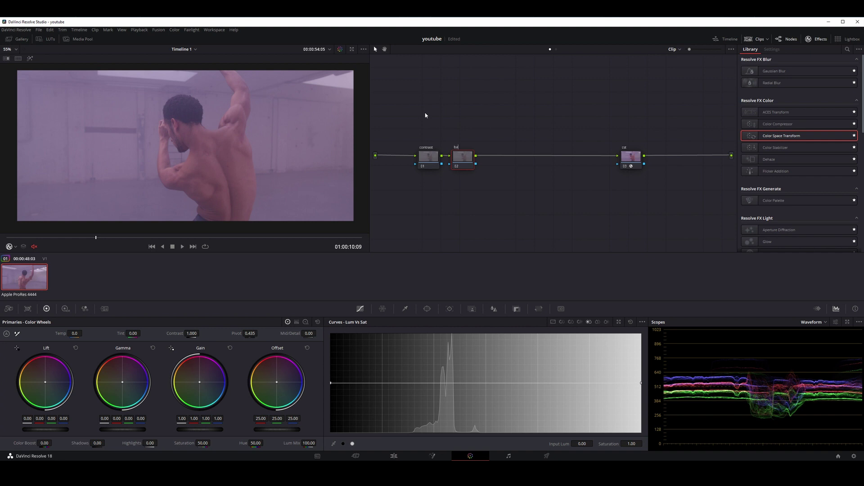
pyautogui.write('ce')
pyautogui.moveTo(466, 159)
pyautogui.mouseDown()
pyautogui.moveTo(409, 159)
pyautogui.moveTo(445, 160)
pyautogui.mouseUp()
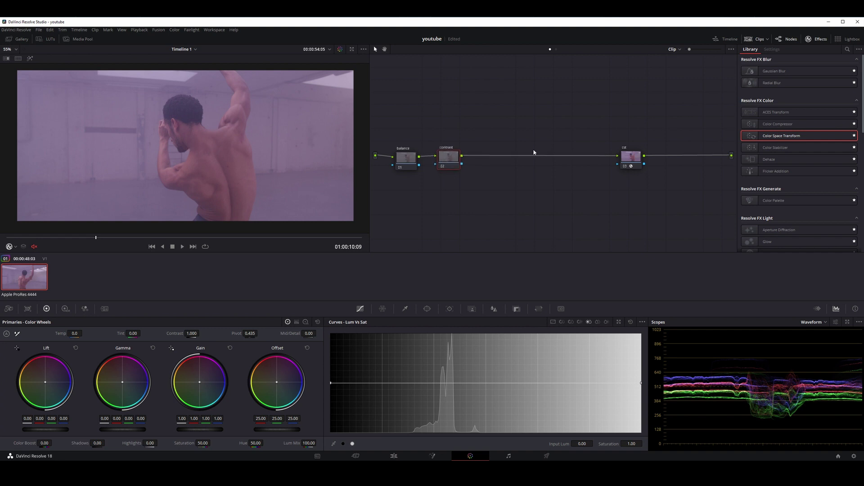
# Step: Show the scopes in a floating window positioned below the nodes
pyautogui.moveTo(451, 162); pyautogui.dragTo(448, 163)
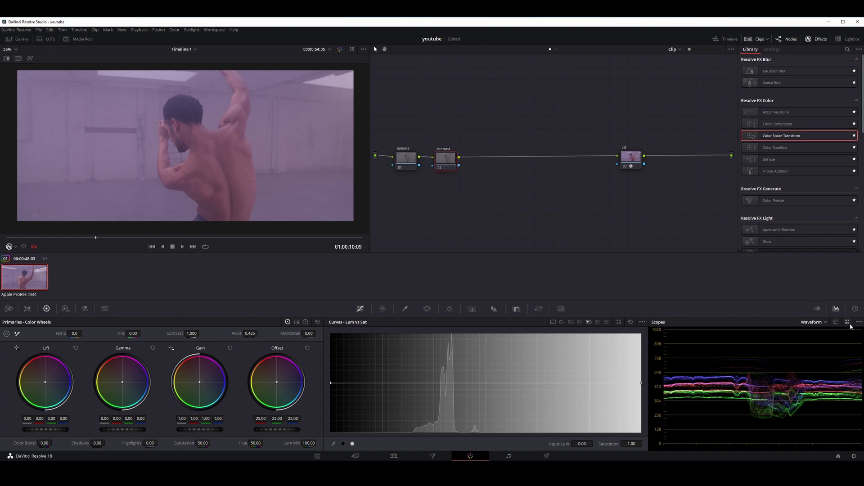
pyautogui.hotkey('ctrl', 'shift', 'w')
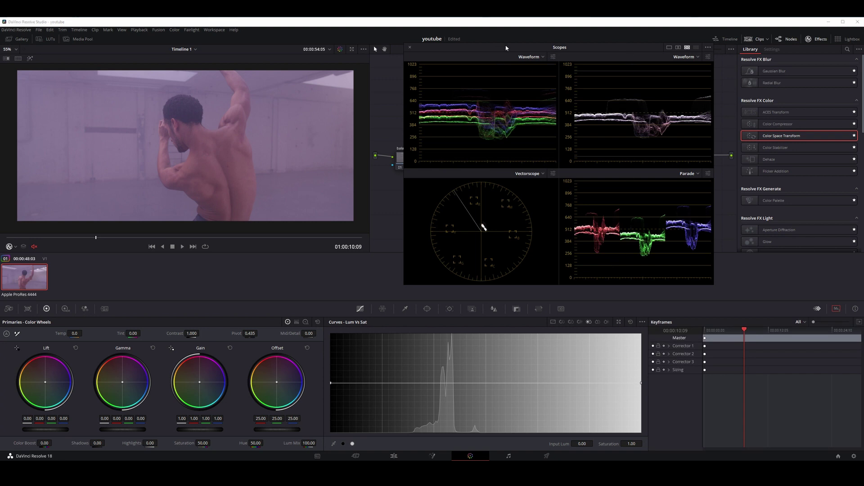
pyautogui.moveTo(506, 48); pyautogui.dragTo(486, 194)
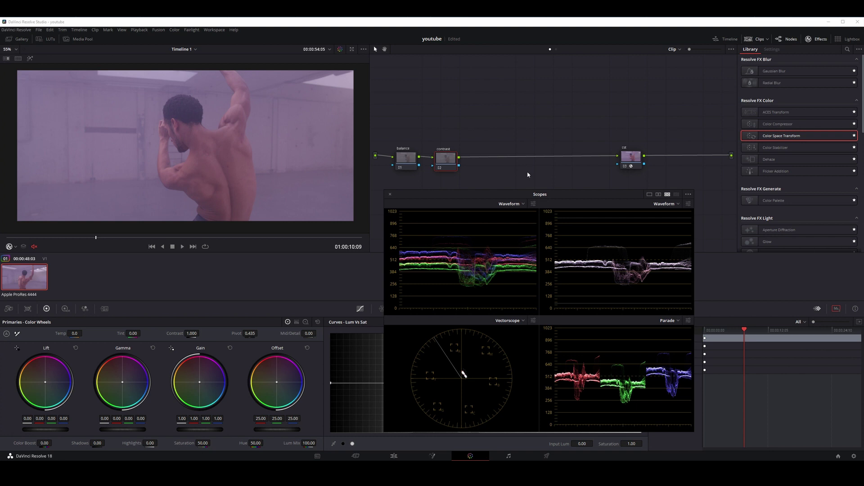
# Step: Set Contrast 1.440, balance Offset 26.00/29.00/26.00 and Shadow 0.06/-0.07/-0.05, then save
pyautogui.moveTo(414, 166); pyautogui.dragTo(412, 165)
pyautogui.click(445, 163)
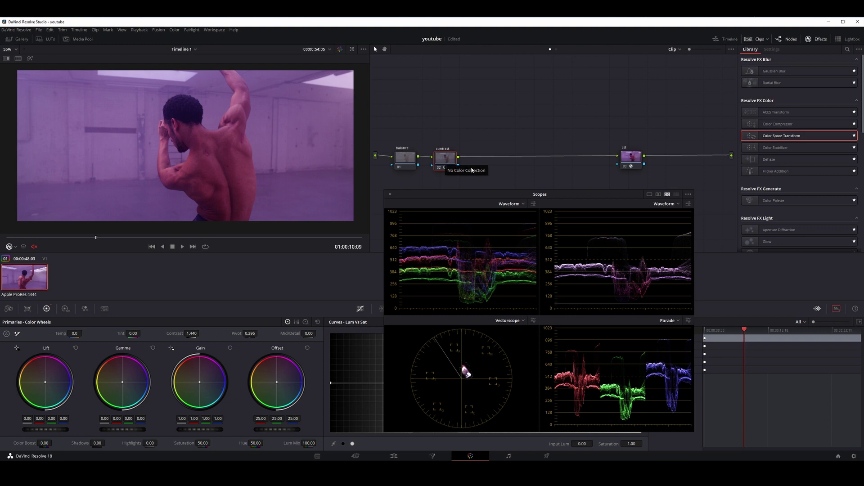
pyautogui.click(405, 160)
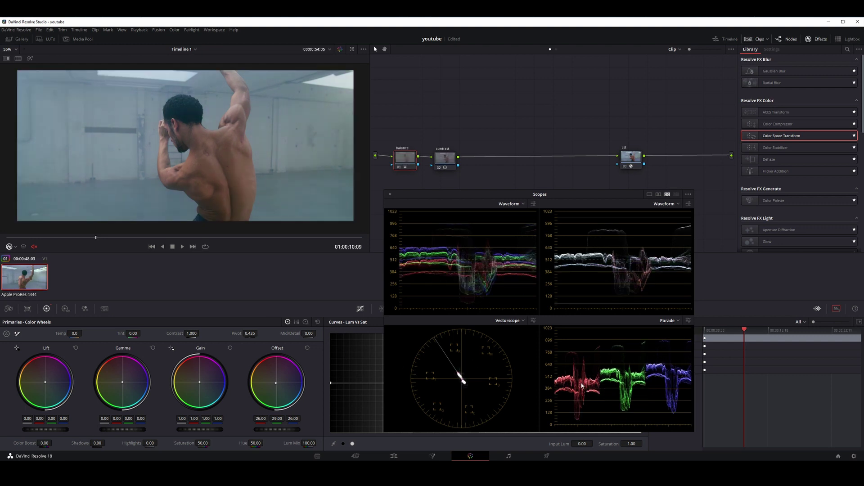
pyautogui.hotkey('ctrl', 's')
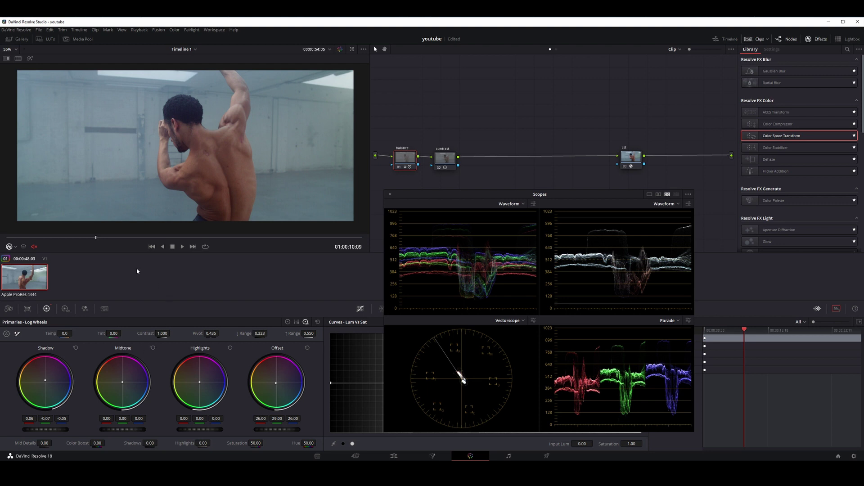
# Step: Toggle the grade off and on to compare, and set balance Midtone to 0.01/-0.02/-0.01
pyautogui.moveTo(91, 235)
pyautogui.mouseDown()
pyautogui.moveTo(57, 237)
pyautogui.moveTo(97, 232)
pyautogui.mouseUp()
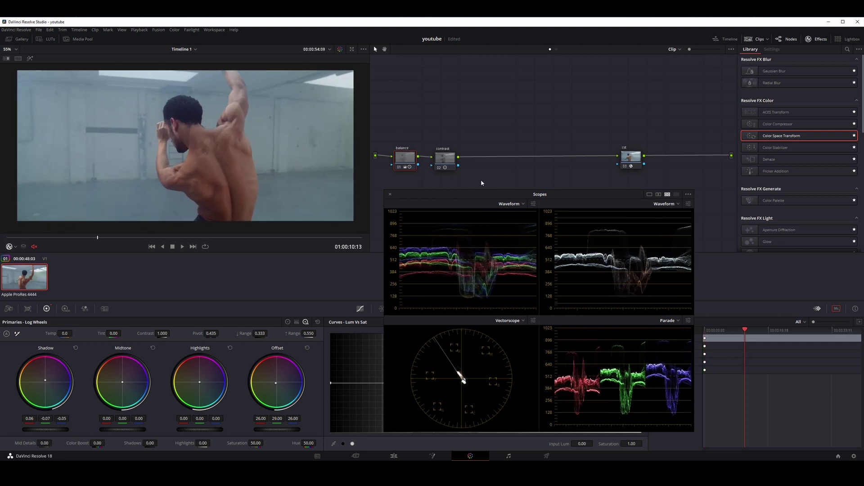
pyautogui.hotkey('ctrl', 'd')
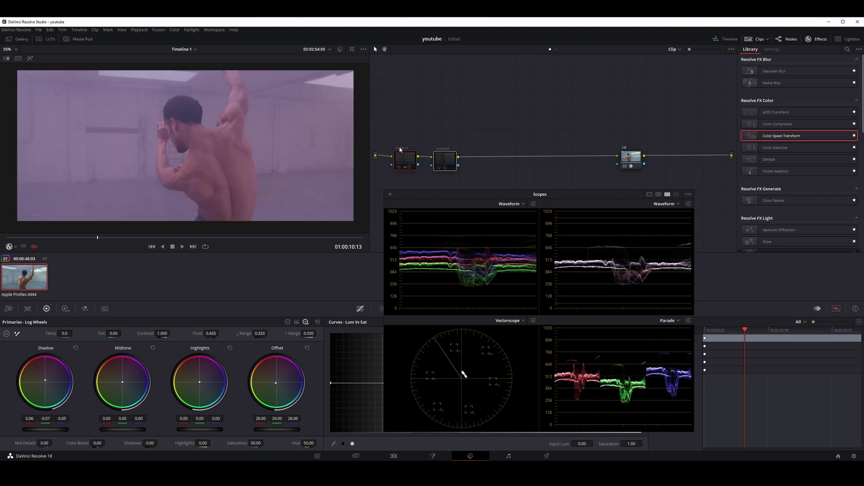
pyautogui.hotkey('ctrl', 'd')
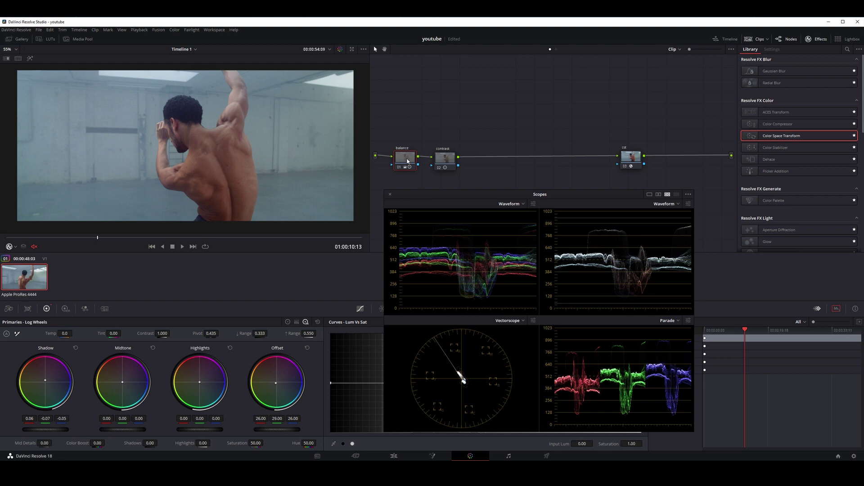
pyautogui.hotkey('ctrl', 'd')
pyautogui.hotkey('ctrl', 'd')
pyautogui.hotkey('ctrl', 'd')
pyautogui.hotkey('ctrl', 'd')
pyautogui.hotkey('ctrl', 'd')
pyautogui.hotkey('ctrl', 'd')
pyautogui.hotkey('ctrl', 'd')
pyautogui.hotkey('ctrl', 'd')
pyautogui.hotkey('ctrl', 'd')
pyautogui.hotkey('ctrl', 'd')
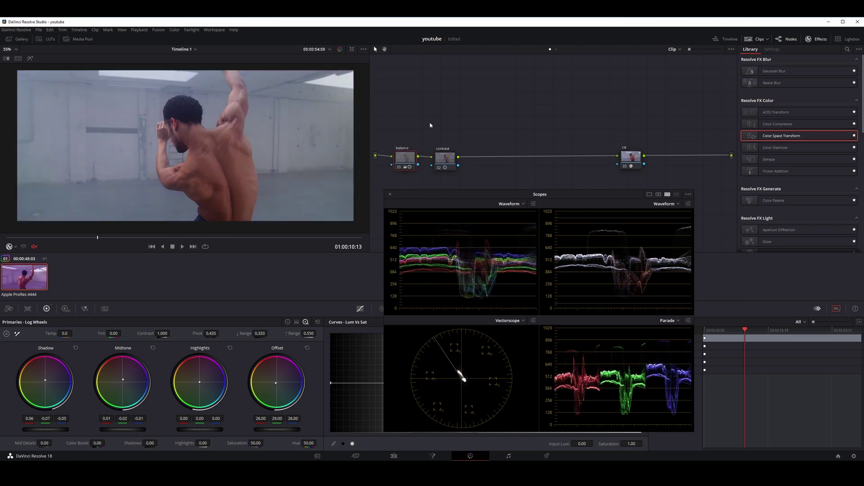
pyautogui.moveTo(97, 243)
pyautogui.mouseDown()
pyautogui.moveTo(48, 242)
pyautogui.moveTo(56, 239)
pyautogui.mouseUp()
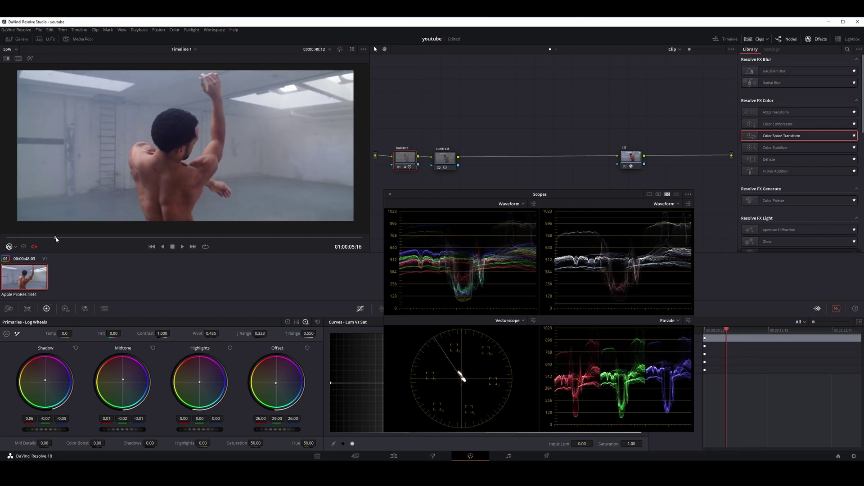
# Step: Add a third node after contrast with Lift -0.04/0.04/0.05 and Gamma 0.03/-0.02/-0.04
pyautogui.click(439, 162)
pyautogui.hotkey('alt', 's')
pyautogui.moveTo(481, 157)
pyautogui.mouseDown()
pyautogui.moveTo(498, 157)
pyautogui.moveTo(490, 158)
pyautogui.mouseUp()
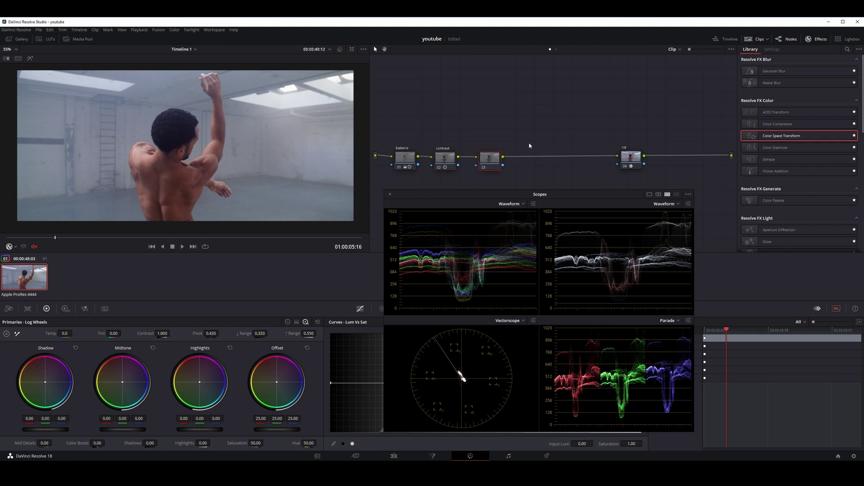
pyautogui.hotkey('alt', 'w')
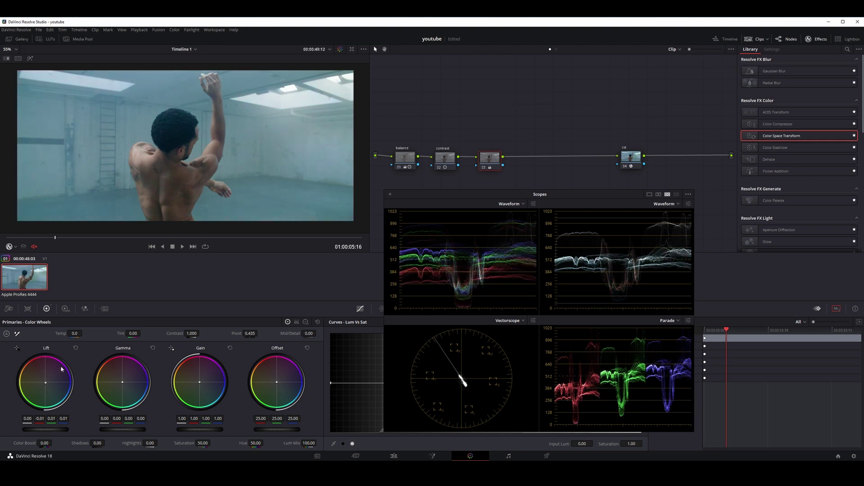
pyautogui.moveTo(48, 373); pyautogui.dragTo(63, 368)
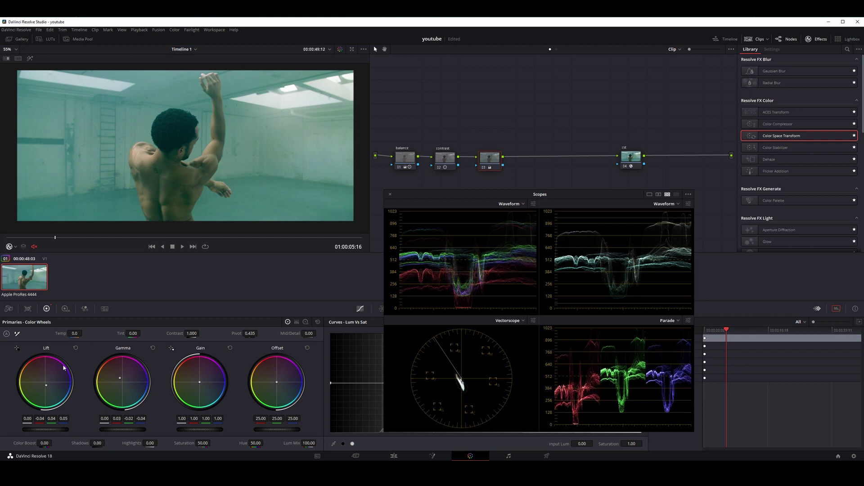
# Step: Scrub through the dancer clip to review the teal grade, then save the project
pyautogui.moveTo(54, 238)
pyautogui.mouseDown()
pyautogui.moveTo(127, 228)
pyautogui.moveTo(37, 220)
pyautogui.moveTo(80, 219)
pyautogui.mouseUp()
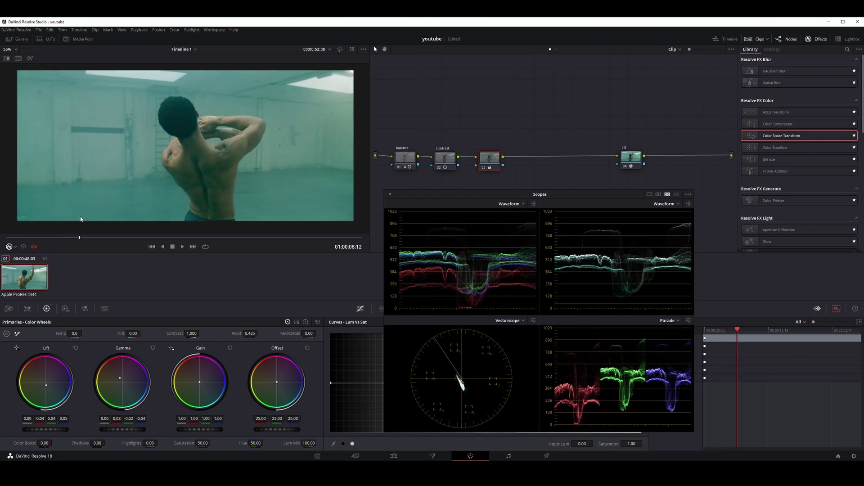
pyautogui.moveTo(79, 219); pyautogui.dragTo(49, 214)
pyautogui.moveTo(69, 215)
pyautogui.mouseDown()
pyautogui.moveTo(161, 214)
pyautogui.moveTo(58, 210)
pyautogui.mouseUp()
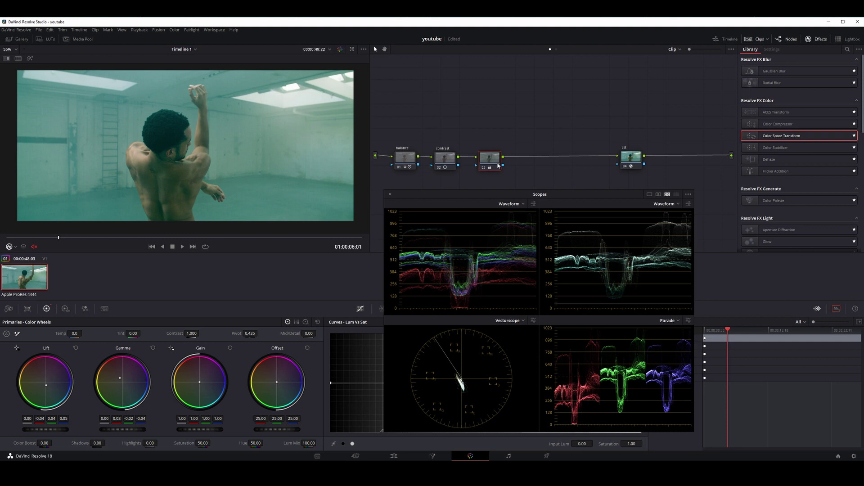
pyautogui.hotkey('ctrl', 's')
# Step: Label node 03 'look', then bypass and restore it to judge its teal contribution
pyautogui.moveTo(479, 195); pyautogui.dragTo(422, 212)
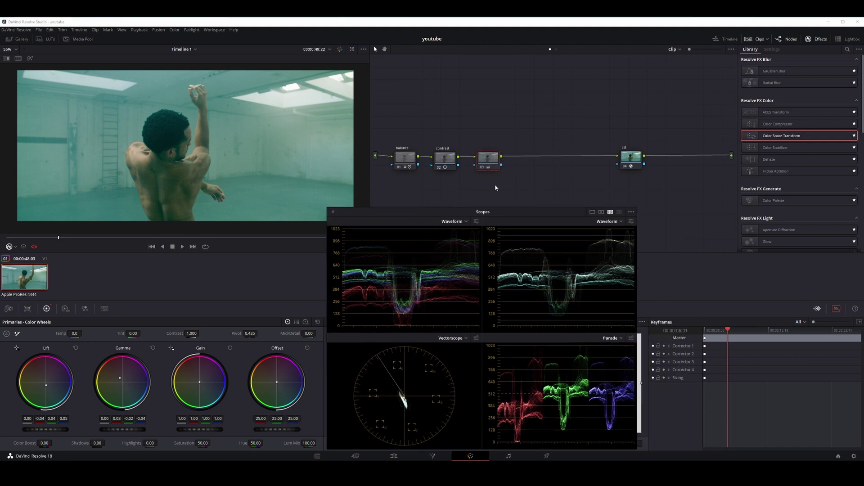
pyautogui.moveTo(491, 158); pyautogui.dragTo(492, 159)
pyautogui.write('look')
pyautogui.moveTo(486, 164); pyautogui.dragTo(484, 164)
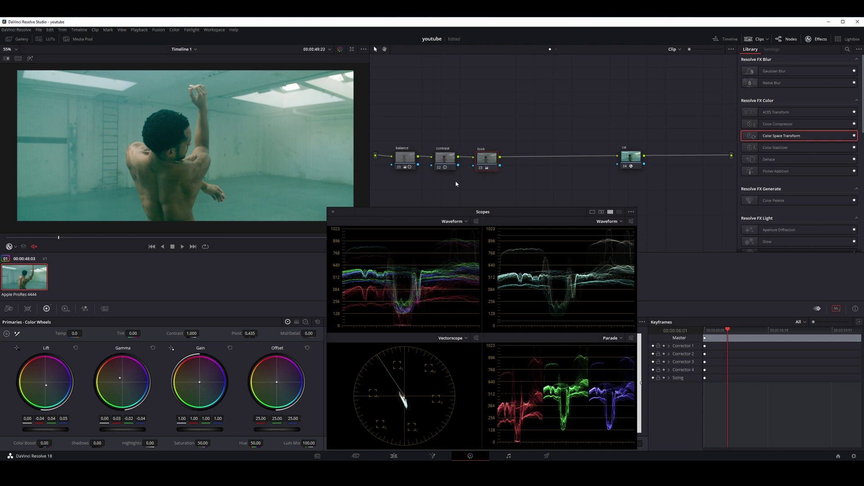
pyautogui.hotkey('ctrl', 'd')
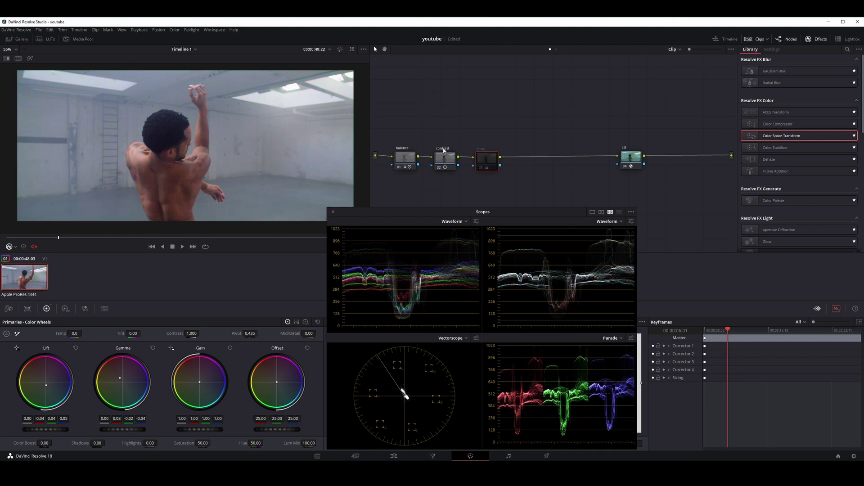
pyautogui.hotkey('ctrl', 'd')
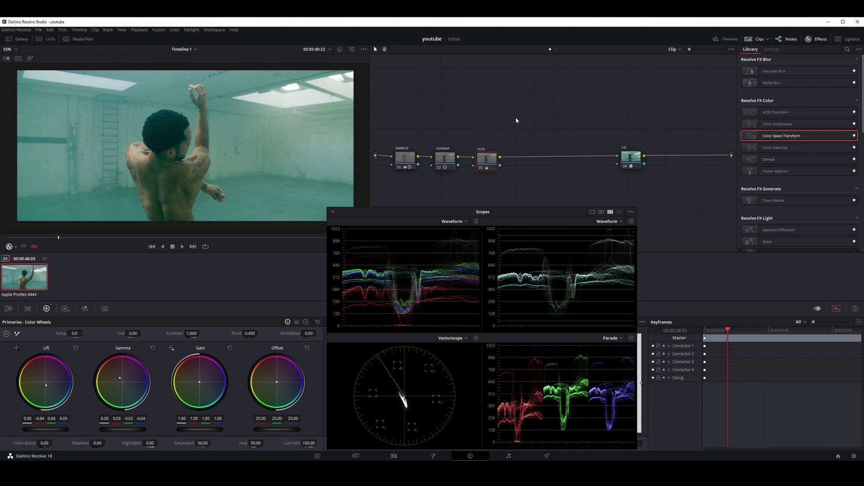
# Step: Switch the clip to its second grade version, which holds only the cst node
pyautogui.hotkey('ctrl', 'n')
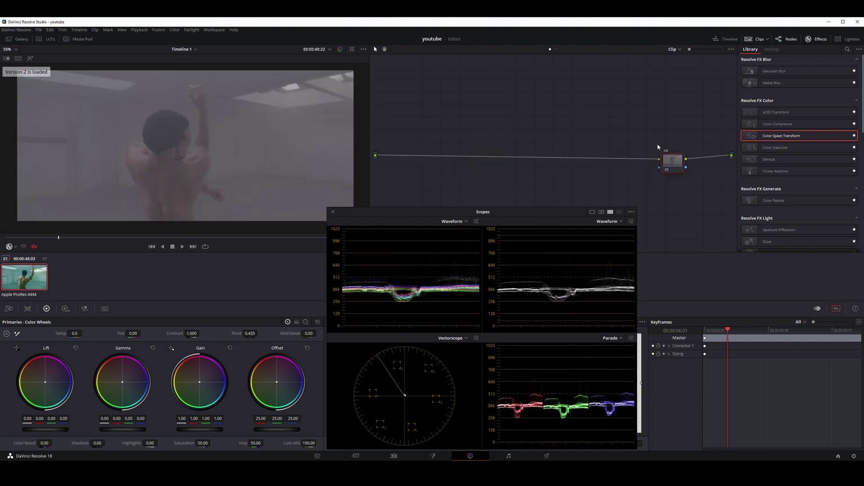
pyautogui.hotkey('ctrl', 'b')
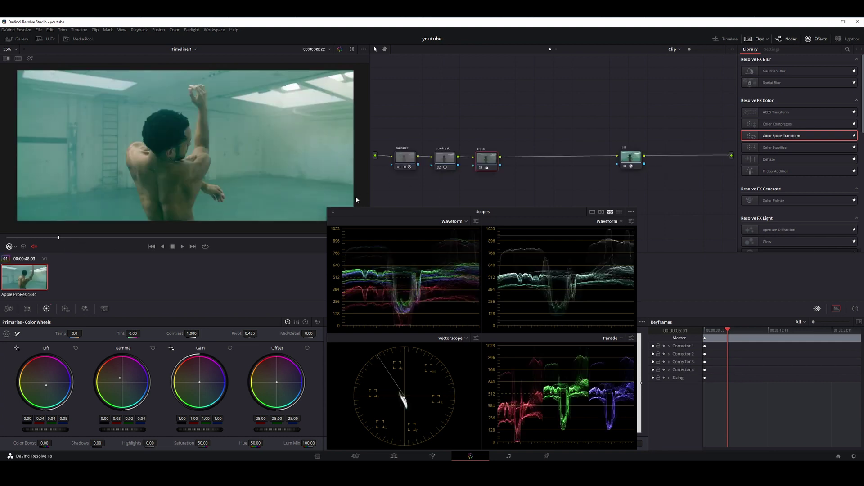
pyautogui.hotkey('ctrl', 'n')
pyautogui.moveTo(677, 161); pyautogui.dragTo(659, 158)
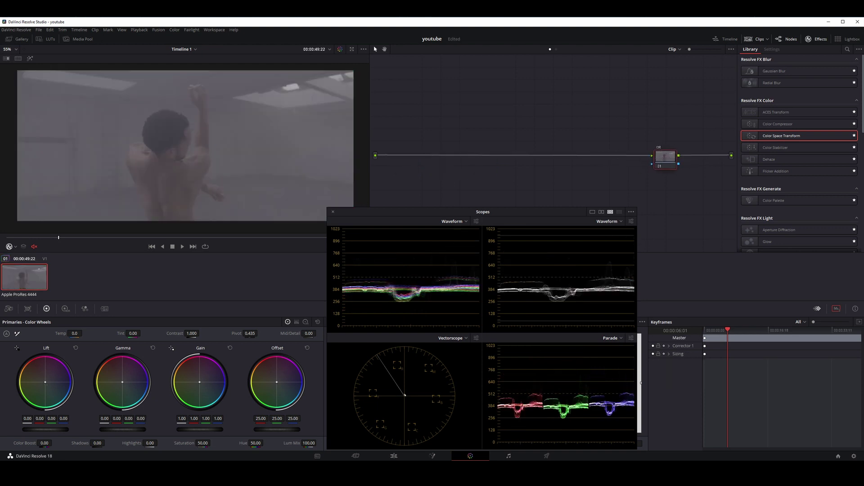
# Step: Apply the grade from Gallery still 1.1.2 to the second version
pyautogui.click(18, 39)
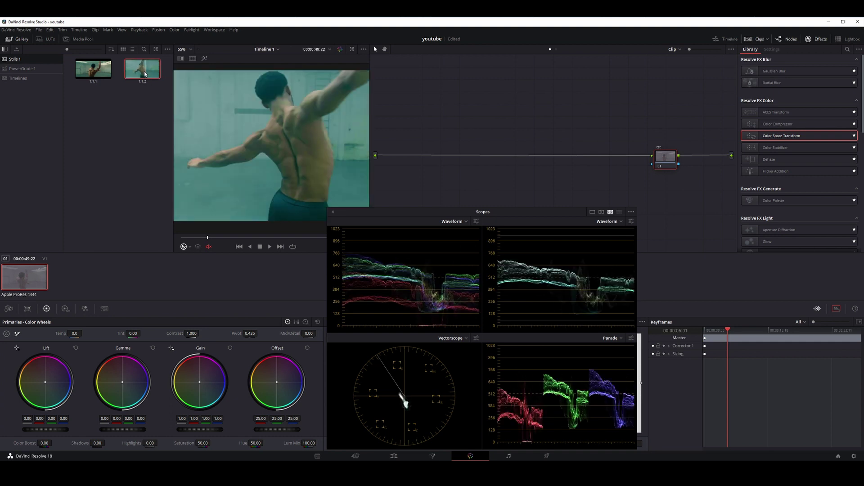
pyautogui.rightClick(143, 72)
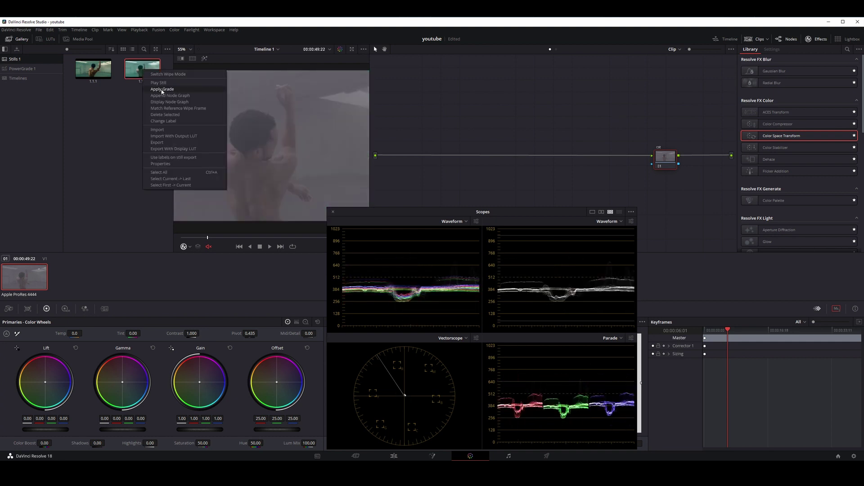
pyautogui.click(162, 89)
pyautogui.click(20, 40)
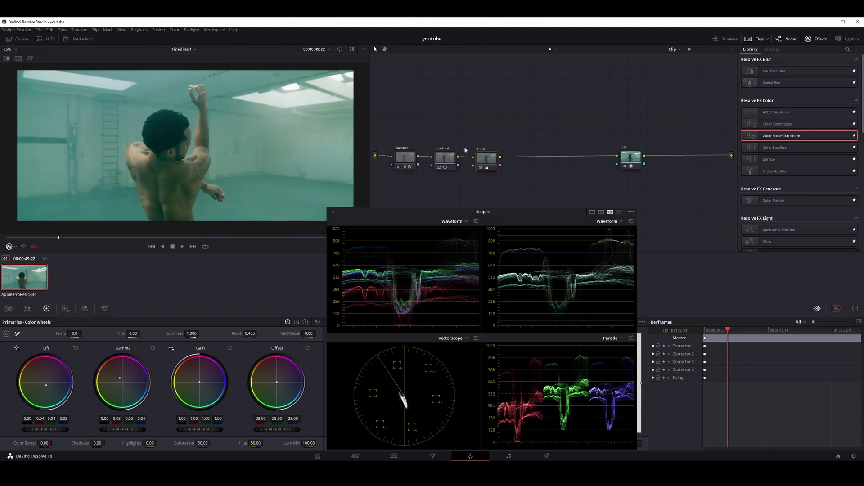
# Step: Reset the look node's Shadow tint to compare, then undo to restore it
pyautogui.moveTo(486, 159); pyautogui.dragTo(491, 159)
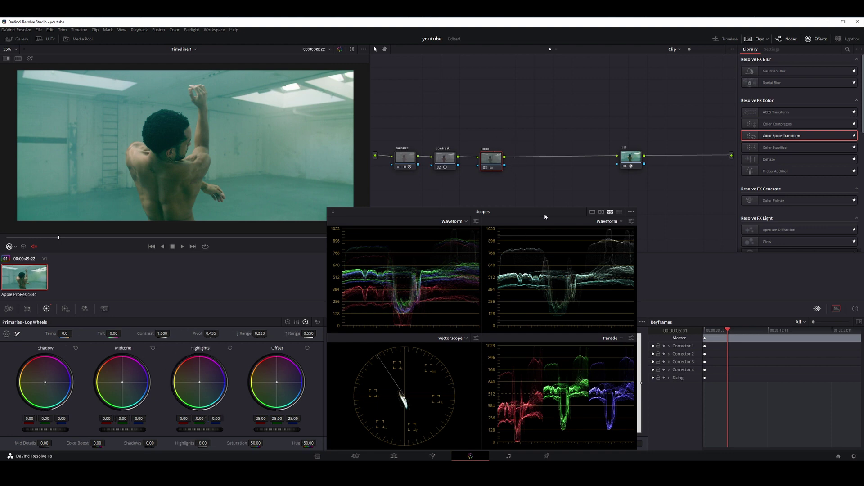
pyautogui.moveTo(545, 216); pyautogui.dragTo(620, 198)
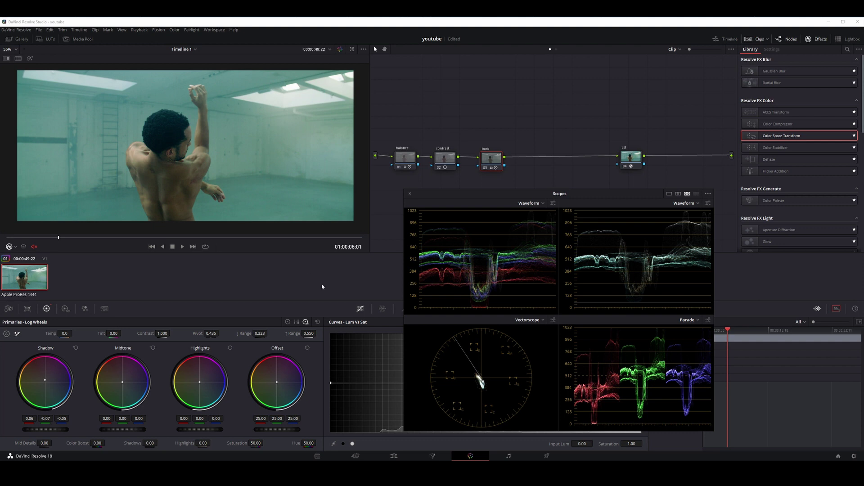
pyautogui.click(319, 322)
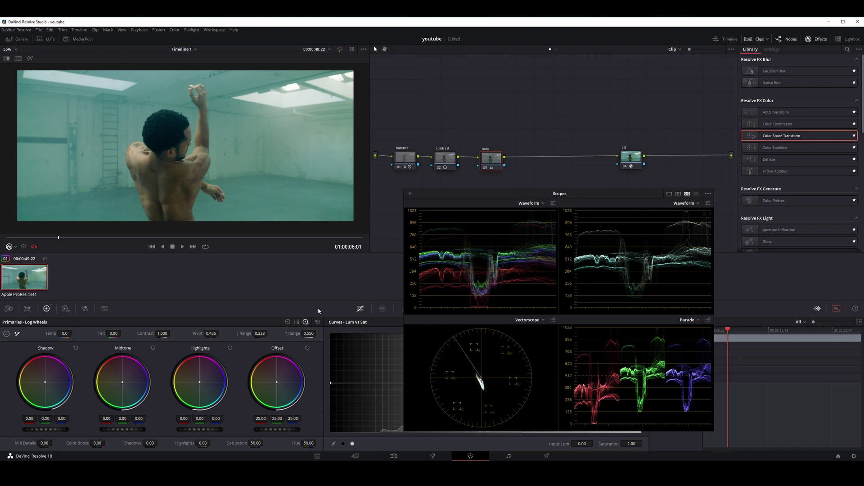
pyautogui.hotkey('ctrl', 'z')
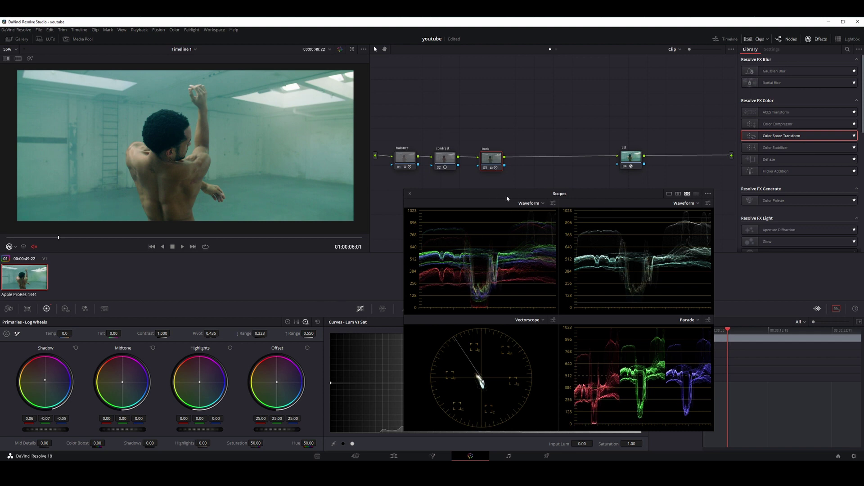
# Step: Reposition the scopes, jump to a later frame, and add a serial node after look
pyautogui.moveTo(507, 199); pyautogui.dragTo(485, 210)
pyautogui.moveTo(491, 158); pyautogui.dragTo(487, 157)
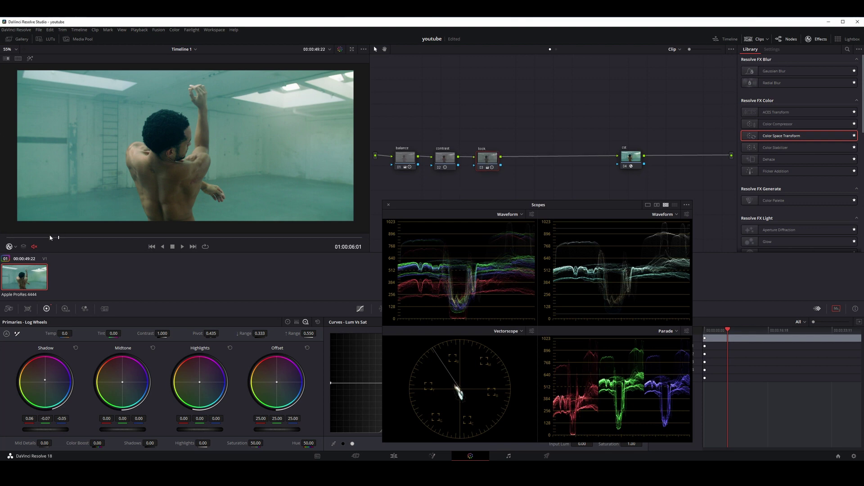
pyautogui.moveTo(77, 237)
pyautogui.mouseDown()
pyautogui.moveTo(6, 236)
pyautogui.moveTo(56, 225)
pyautogui.mouseUp()
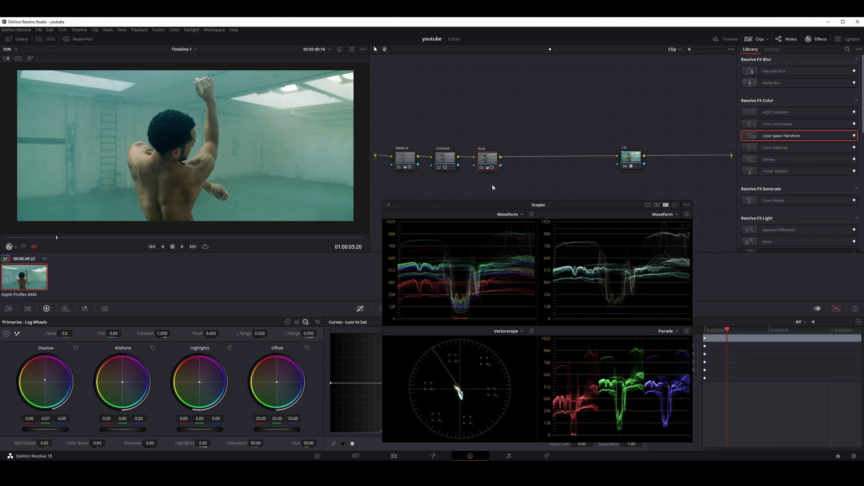
pyautogui.hotkey('alt', 's')
# Step: Place node 04 right beside cst after look and switch its Curves palette to Custom
pyautogui.moveTo(521, 158); pyautogui.dragTo(590, 157)
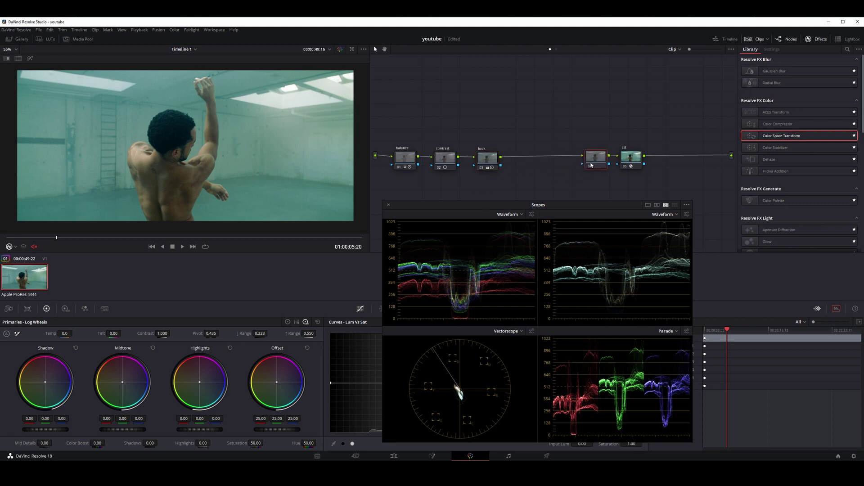
pyautogui.click(651, 163)
pyautogui.moveTo(651, 163)
pyautogui.mouseDown()
pyautogui.moveTo(610, 165)
pyautogui.moveTo(736, 204)
pyautogui.moveTo(622, 54)
pyautogui.mouseUp()
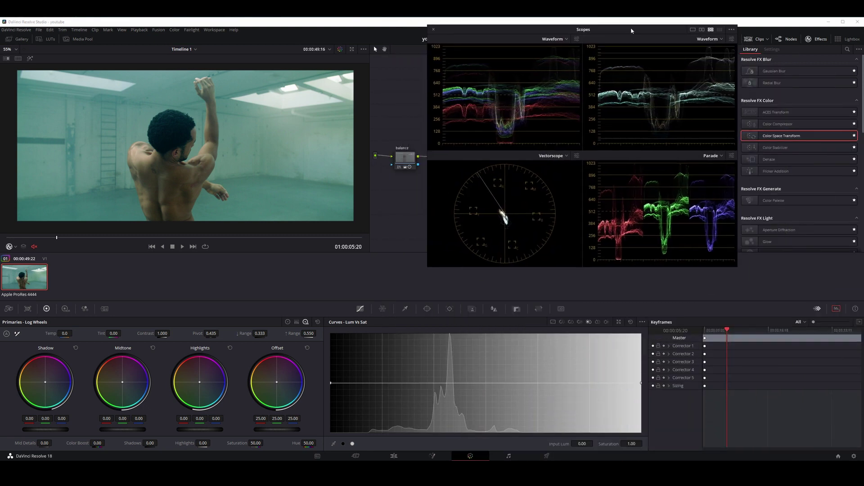
pyautogui.click(553, 322)
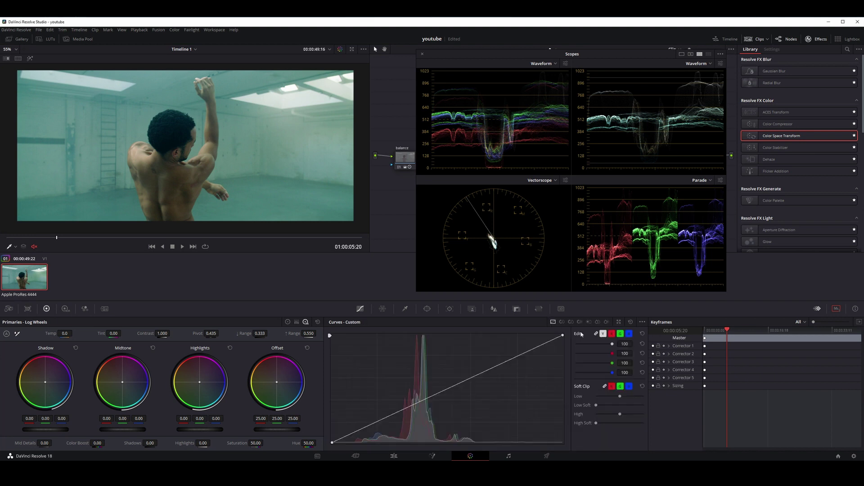
pyautogui.moveTo(601, 54); pyautogui.dragTo(563, 231)
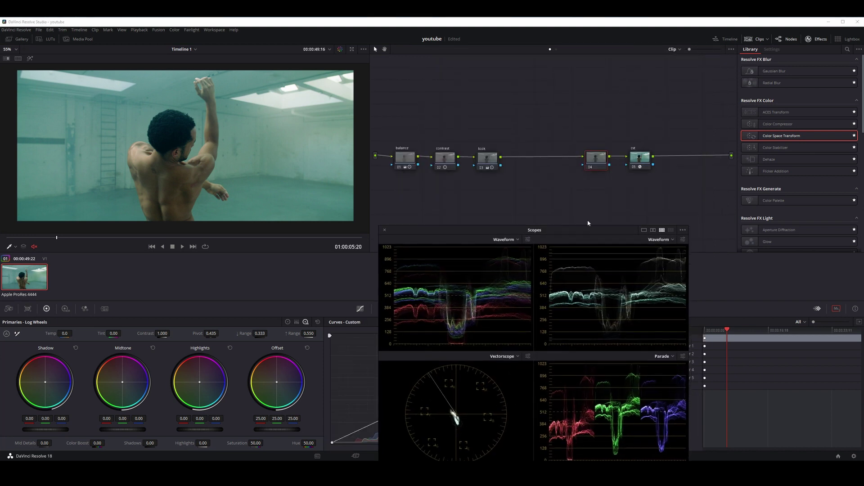
pyautogui.click(597, 158)
pyautogui.moveTo(596, 158); pyautogui.dragTo(599, 159)
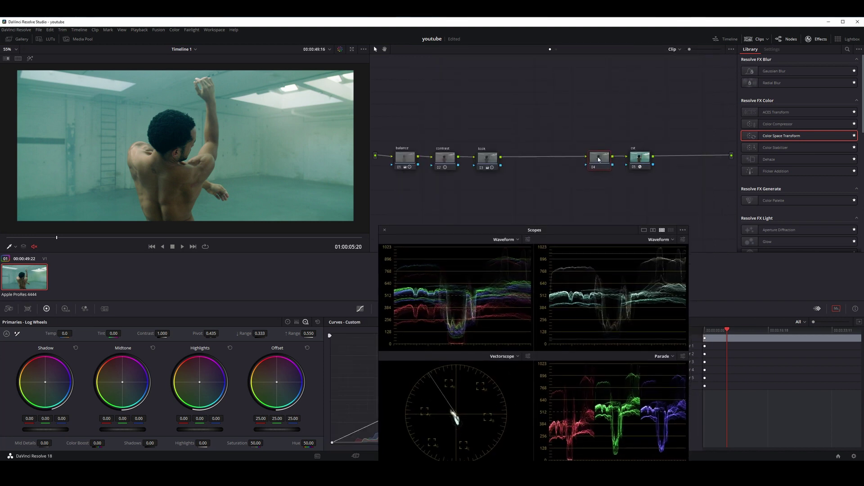
pyautogui.moveTo(494, 164); pyautogui.dragTo(500, 165)
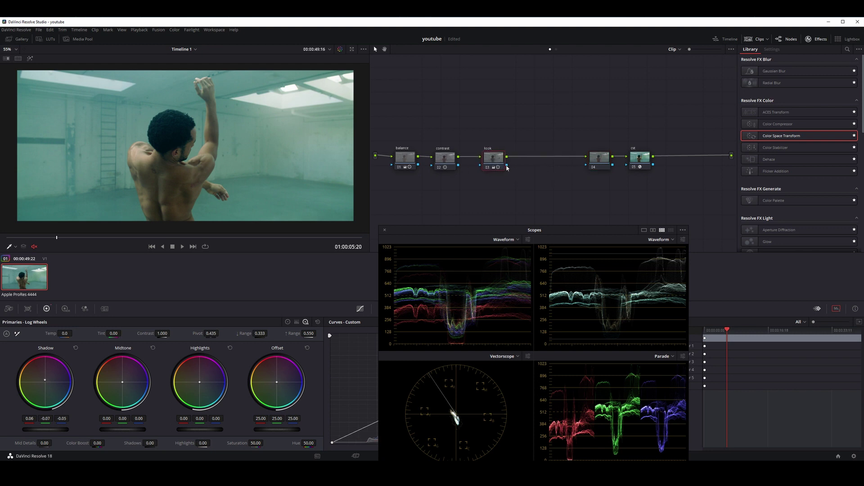
pyautogui.click(603, 162)
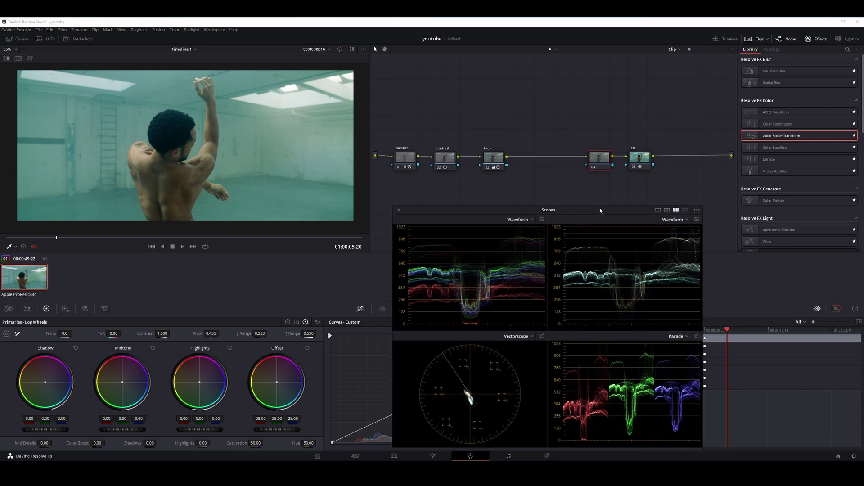
# Step: Enable editable splines on the custom curve, lower its top end and lift the midtones
pyautogui.moveTo(608, 212); pyautogui.dragTo(577, 74)
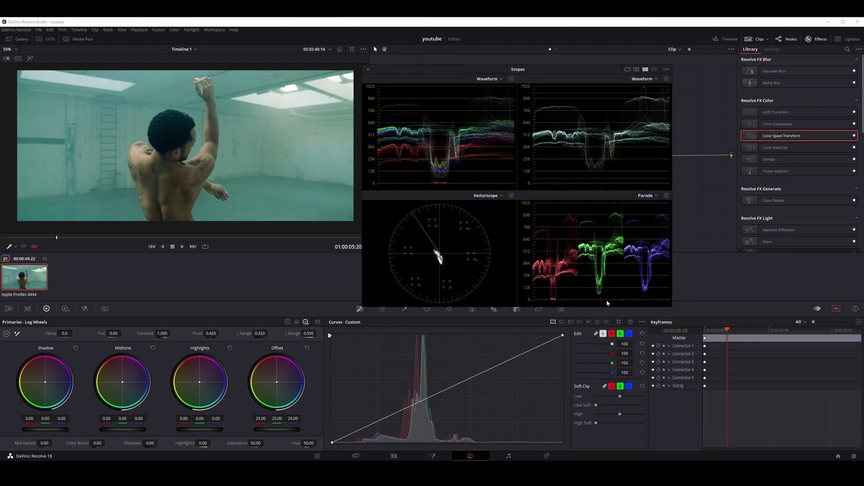
pyautogui.click(643, 323)
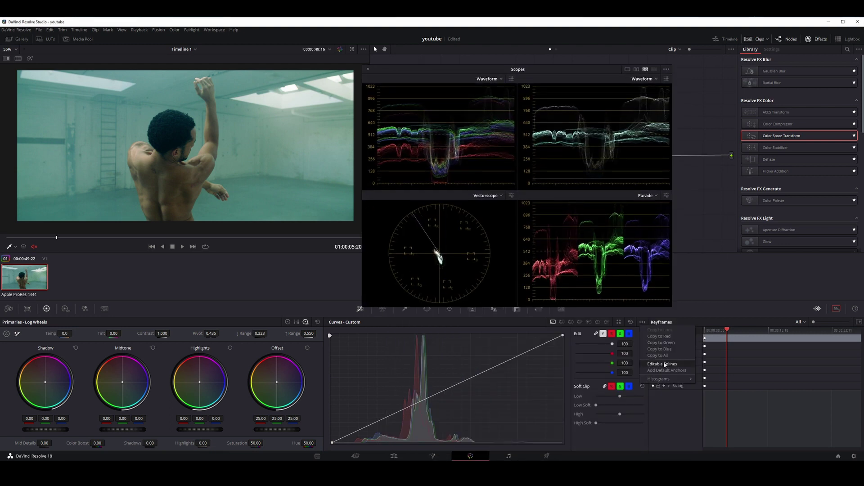
pyautogui.click(666, 365)
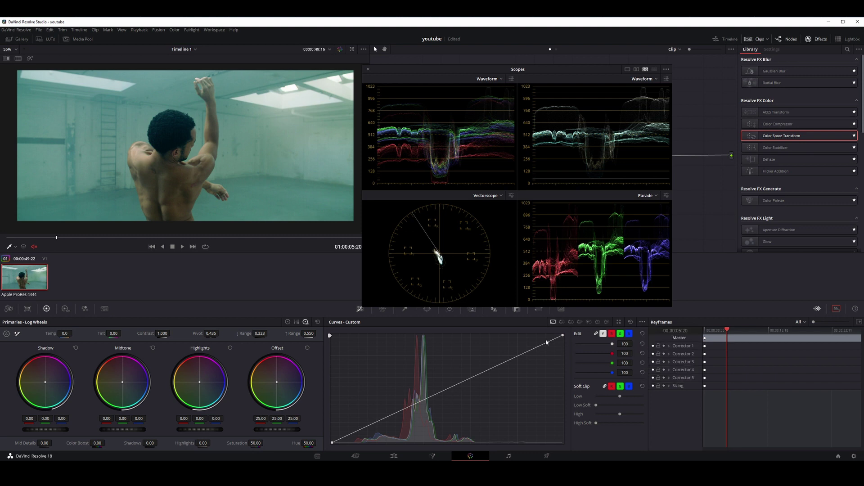
pyautogui.moveTo(563, 336); pyautogui.dragTo(563, 342)
pyautogui.click(486, 377)
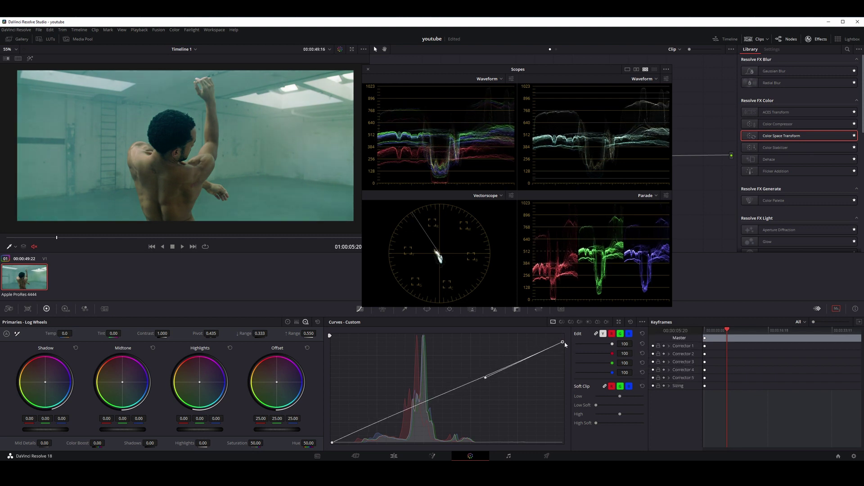
pyautogui.moveTo(485, 378); pyautogui.dragTo(462, 364)
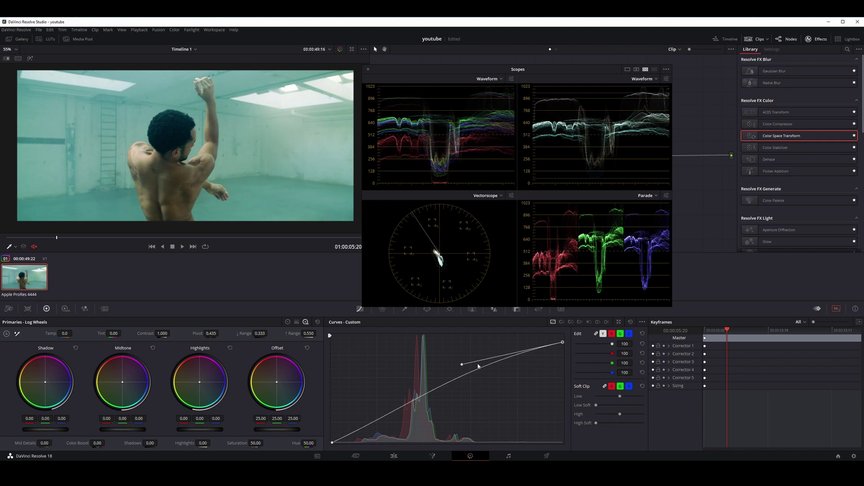
# Step: Pull the curve's top end and shadow point further down, raise Low Soft, and save
pyautogui.moveTo(563, 342); pyautogui.dragTo(563, 353)
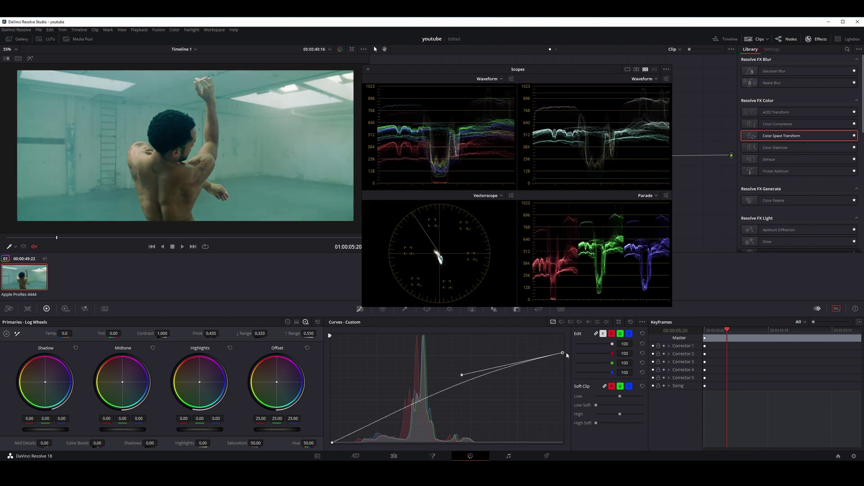
pyautogui.click(409, 407)
pyautogui.moveTo(408, 407); pyautogui.dragTo(410, 414)
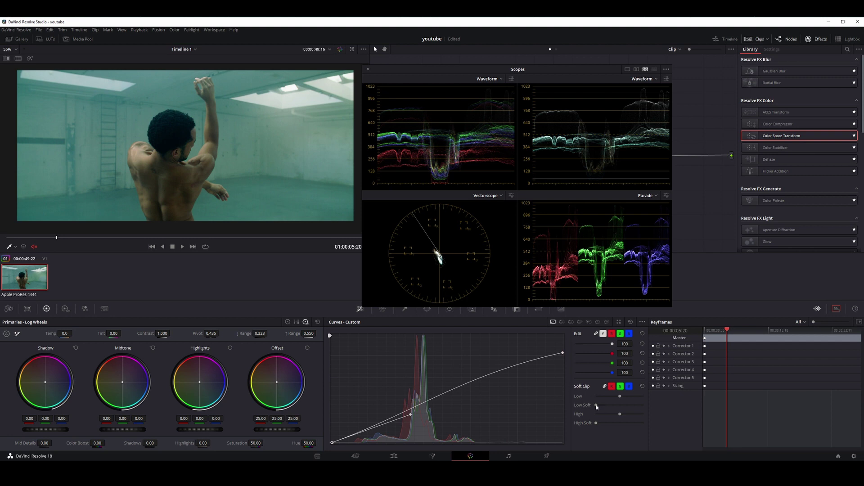
pyautogui.moveTo(596, 405); pyautogui.dragTo(614, 405)
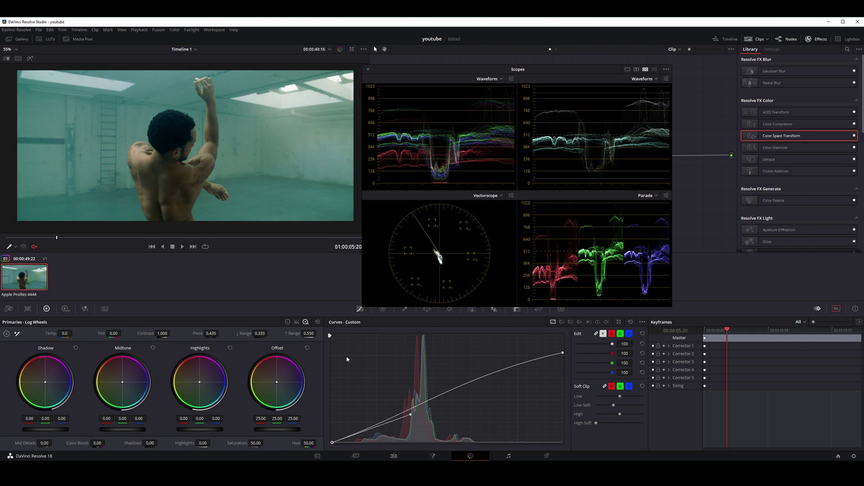
pyautogui.hotkey('ctrl', 's')
# Step: After the look node, add a serial node plus a parallel node merged by a Parallel Mixer
pyautogui.moveTo(474, 69); pyautogui.dragTo(637, 55)
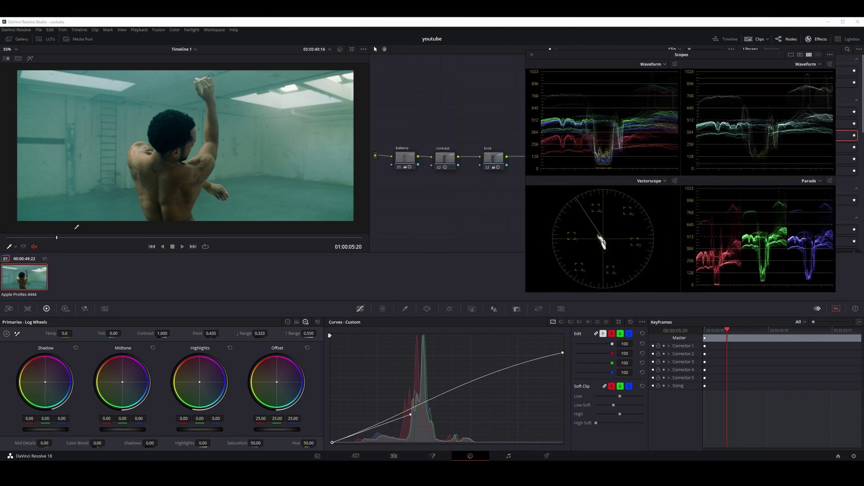
pyautogui.moveTo(63, 237)
pyautogui.mouseDown()
pyautogui.moveTo(78, 238)
pyautogui.moveTo(49, 234)
pyautogui.moveTo(55, 230)
pyautogui.mouseUp()
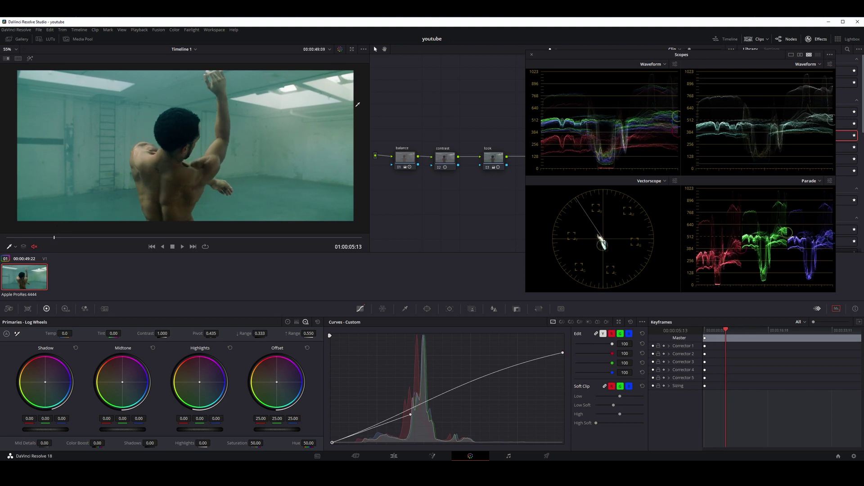
pyautogui.moveTo(592, 55); pyautogui.dragTo(682, 158)
pyautogui.click(497, 161)
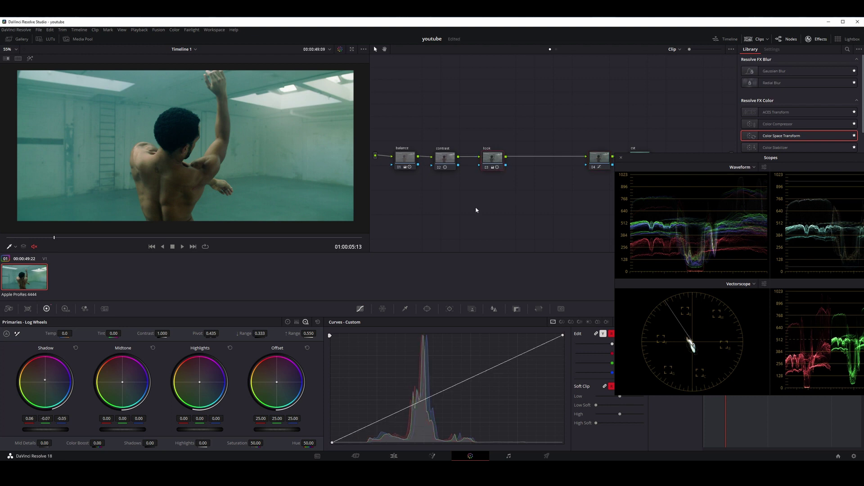
pyautogui.hotkey('alt', 's')
pyautogui.hotkey('alt', 'p')
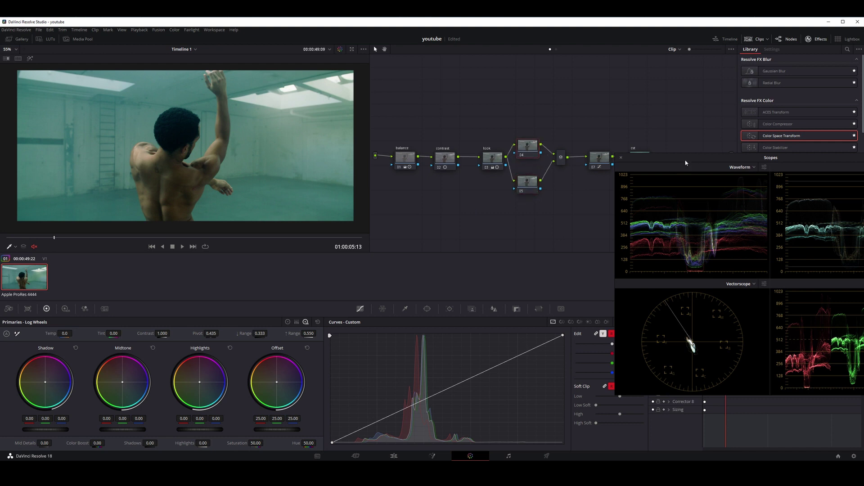
pyautogui.moveTo(687, 161); pyautogui.dragTo(567, 187)
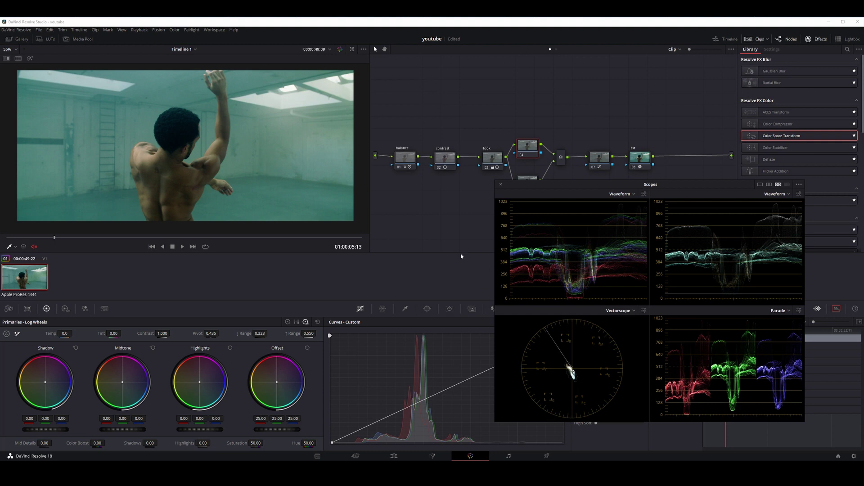
# Step: Select the lower parallel node 05 and move to a later frame of the clip
pyautogui.moveTo(695, 187); pyautogui.dragTo(811, 32)
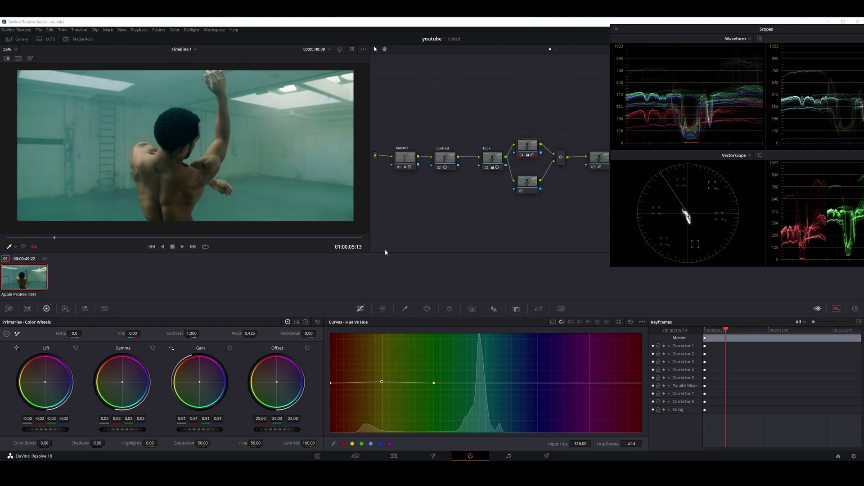
pyautogui.click(533, 183)
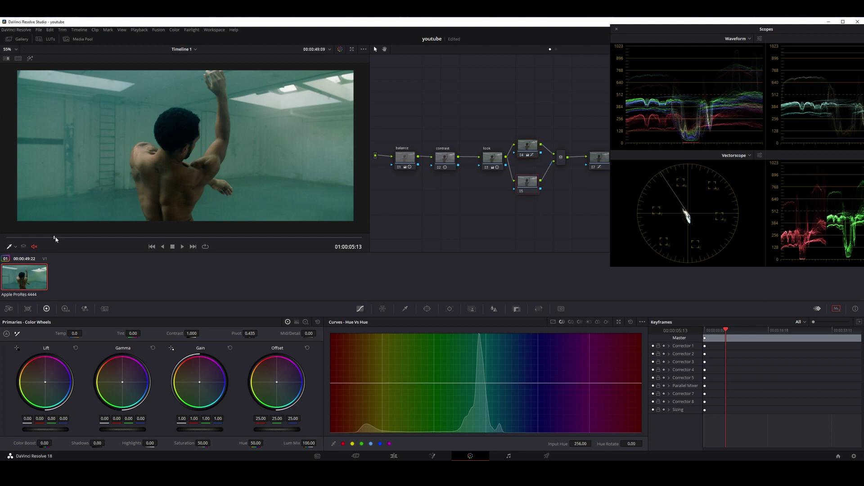
pyautogui.moveTo(54, 237)
pyautogui.mouseDown()
pyautogui.moveTo(107, 238)
pyautogui.moveTo(6, 238)
pyautogui.moveTo(63, 229)
pyautogui.moveTo(40, 227)
pyautogui.mouseUp()
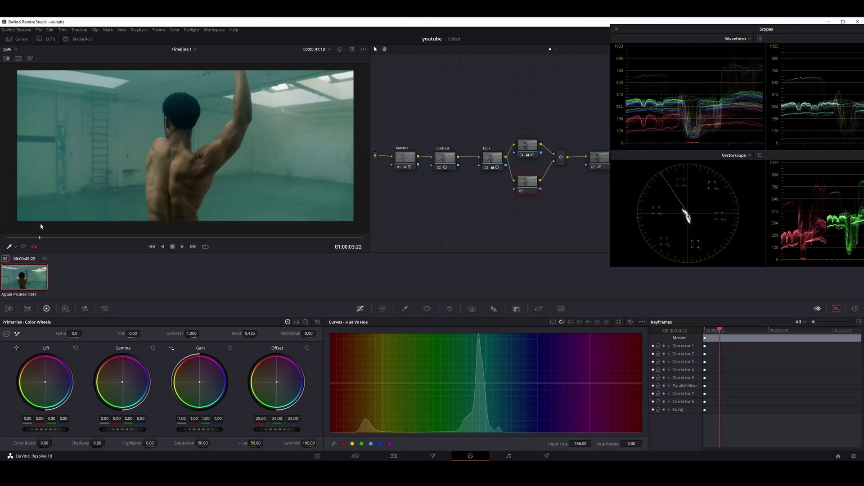
# Step: Label the upper parallel node 04 'look adj'
pyautogui.click(603, 156)
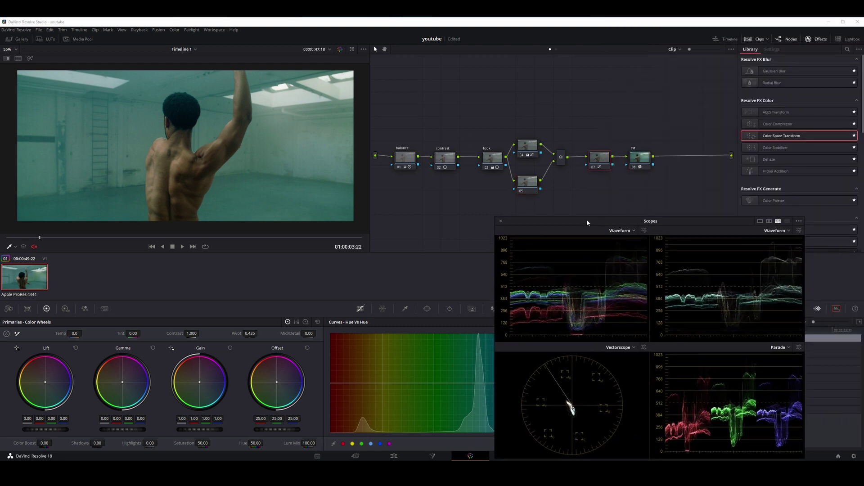
pyautogui.moveTo(588, 223); pyautogui.dragTo(664, 202)
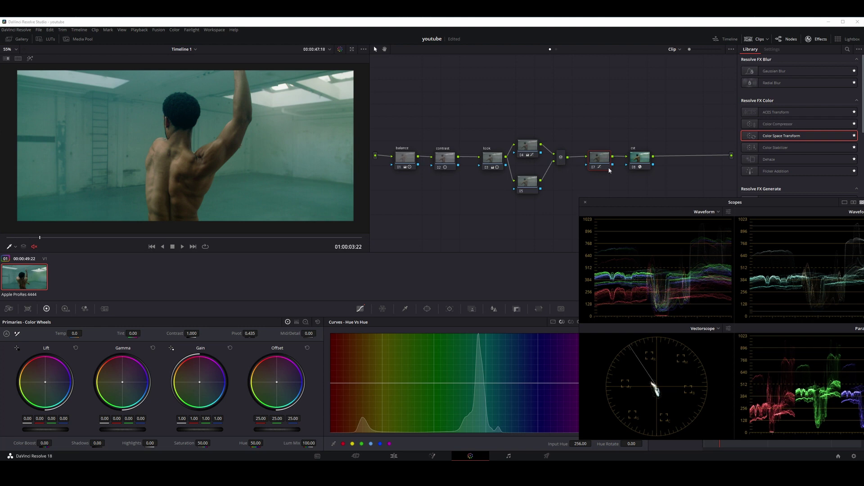
pyautogui.click(531, 146)
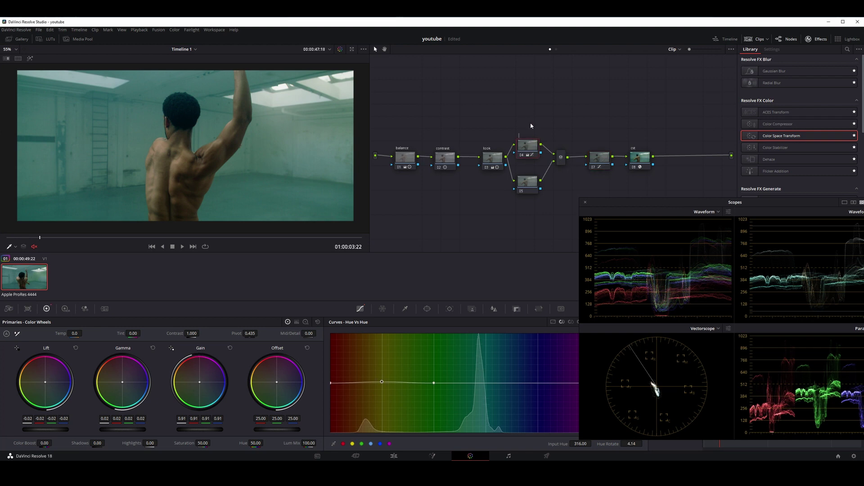
pyautogui.write('look a')
pyautogui.write('dj')
# Step: Label node 07 'curves', save the project, and apply a three-point Hue vs Hue dip
pyautogui.click(599, 158)
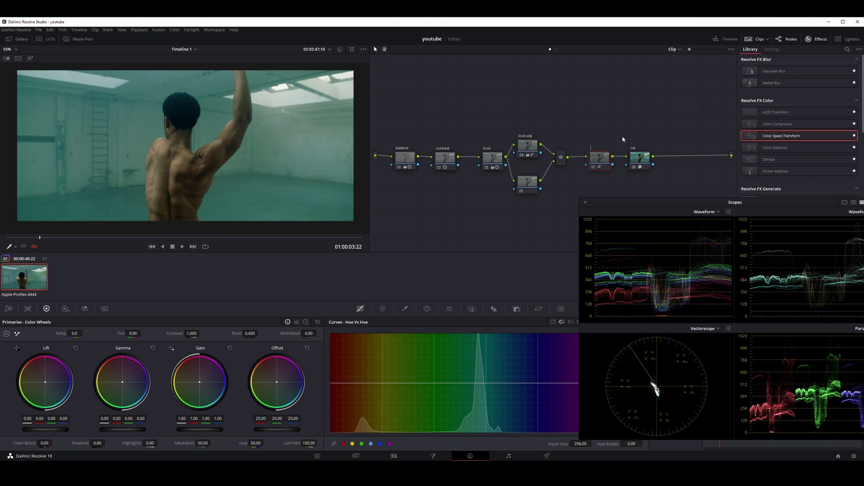
pyautogui.write('c')
pyautogui.write('rb')
pyautogui.write('v')
pyautogui.write('ves')
pyautogui.press('Return')
pyautogui.hotkey('ctrl', 's')
pyautogui.hotkey('ctrl', 'z')
pyautogui.hotkey('ctrl', 'z')
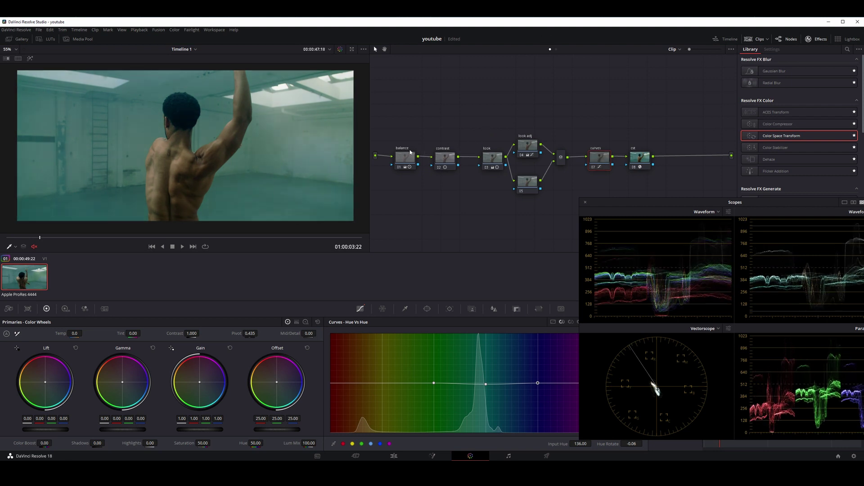
# Step: Add a serial node after cst, then show Log Wheels for the lower parallel node 05
pyautogui.click(640, 157)
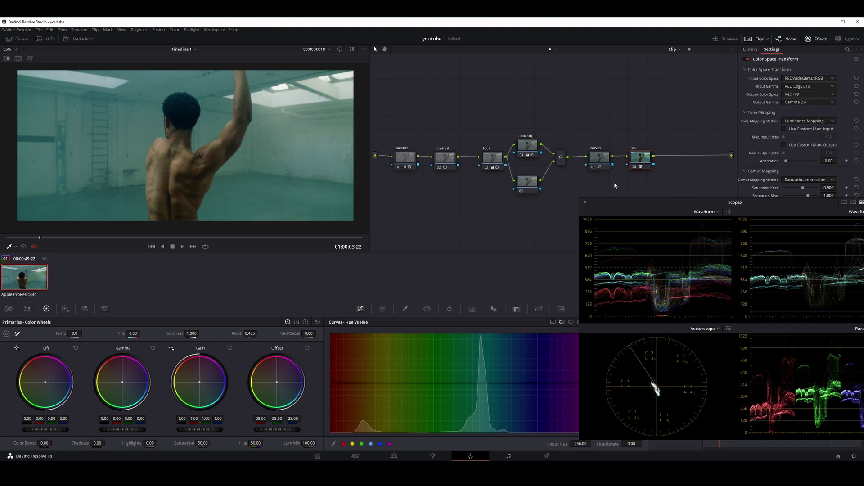
pyautogui.hotkey('alt', 's')
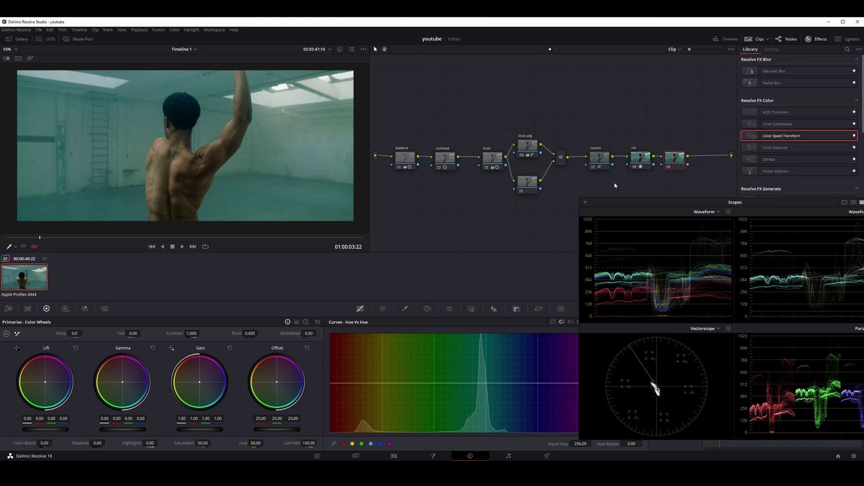
pyautogui.moveTo(789, 202); pyautogui.dragTo(670, 248)
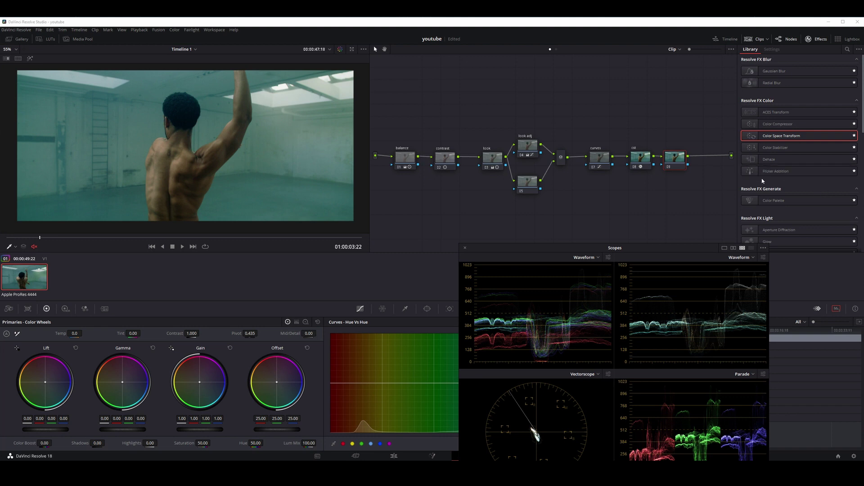
pyautogui.scroll(-3, 828, 192)
pyautogui.scroll(-3, 813, 204)
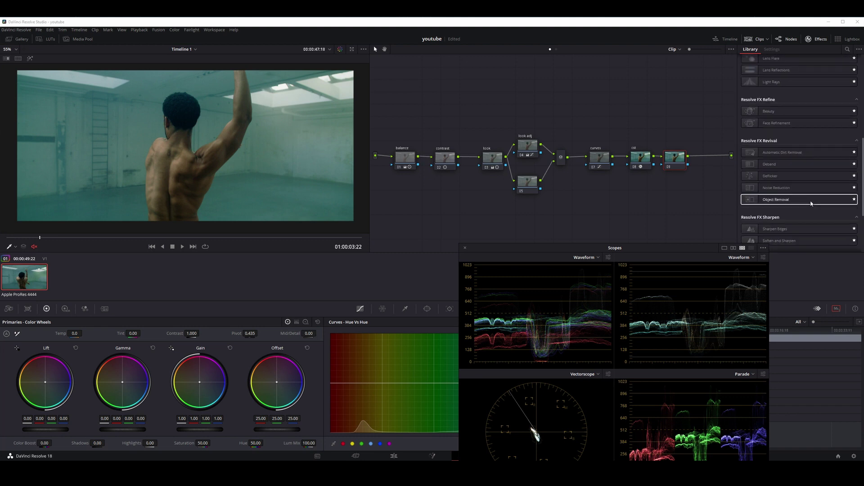
pyautogui.moveTo(527, 186); pyautogui.dragTo(529, 182)
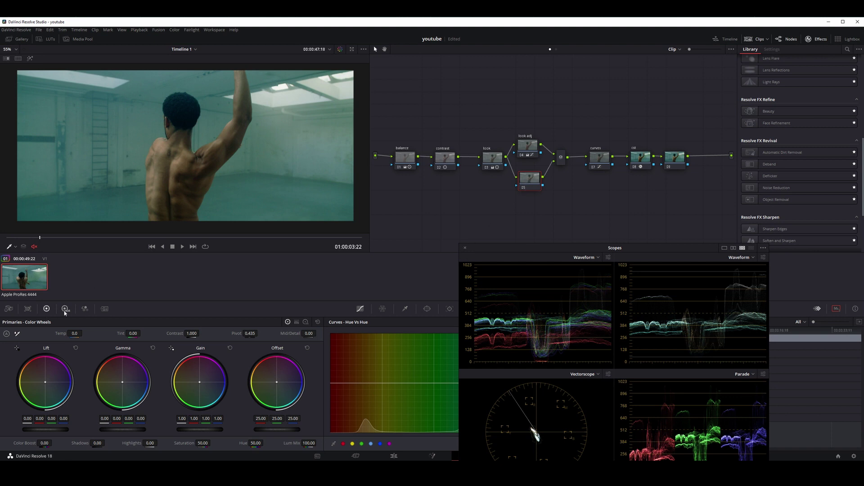
pyautogui.click(306, 323)
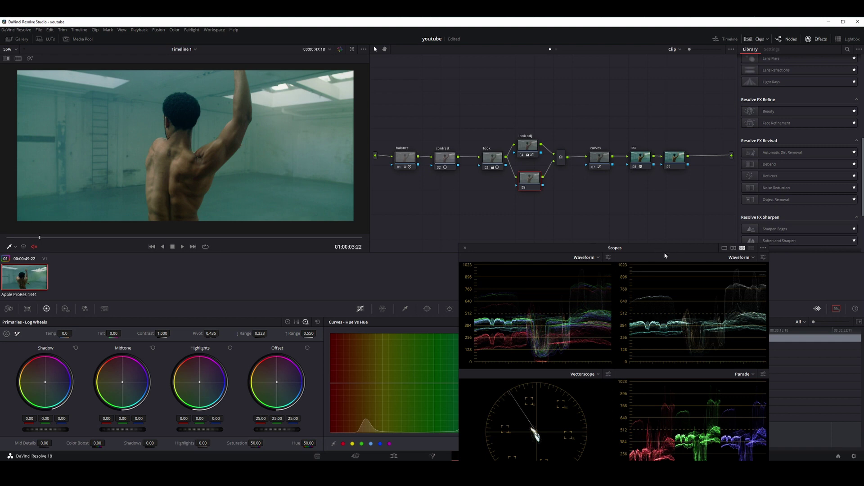
# Step: Scrub to a later frame and toggle node 05 off with Ctrl+D to compare its highlight grade
pyautogui.moveTo(674, 251); pyautogui.dragTo(696, 234)
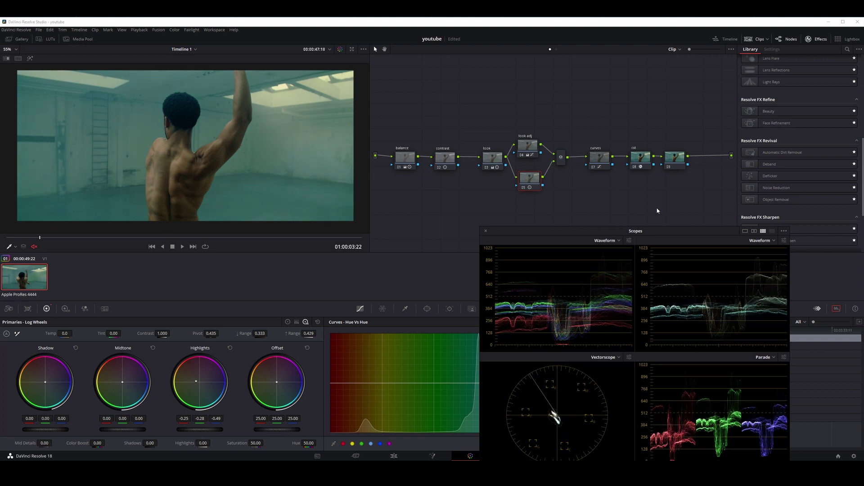
pyautogui.click(57, 238)
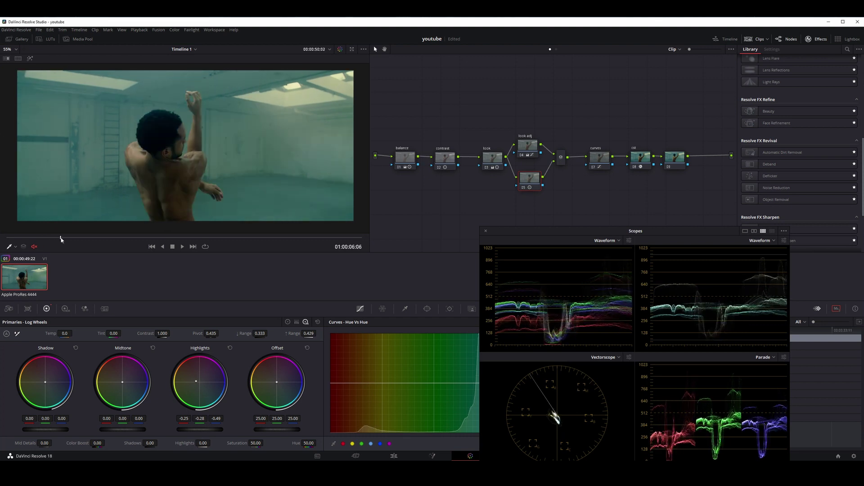
pyautogui.moveTo(58, 238); pyautogui.dragTo(55, 238)
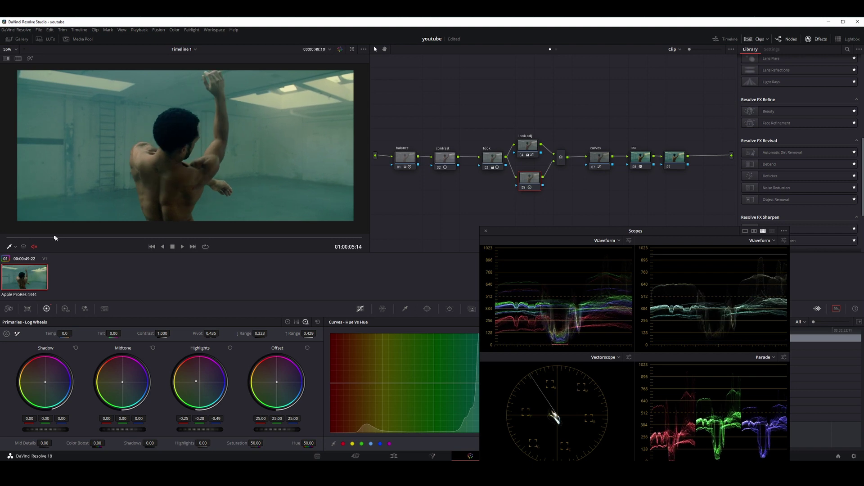
pyautogui.hotkey('ctrl', 'd')
pyautogui.hotkey('ctrl', 'd')
pyautogui.hotkey('ctrl', 'd')
# Step: Open the HSL qualifier, then select the last node, 09, and scroll the Effects Library
pyautogui.click(404, 310)
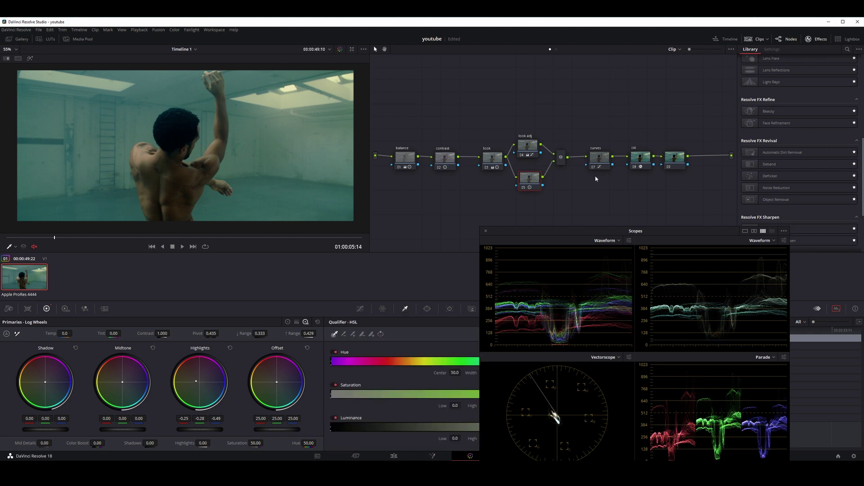
pyautogui.moveTo(535, 184); pyautogui.dragTo(531, 180)
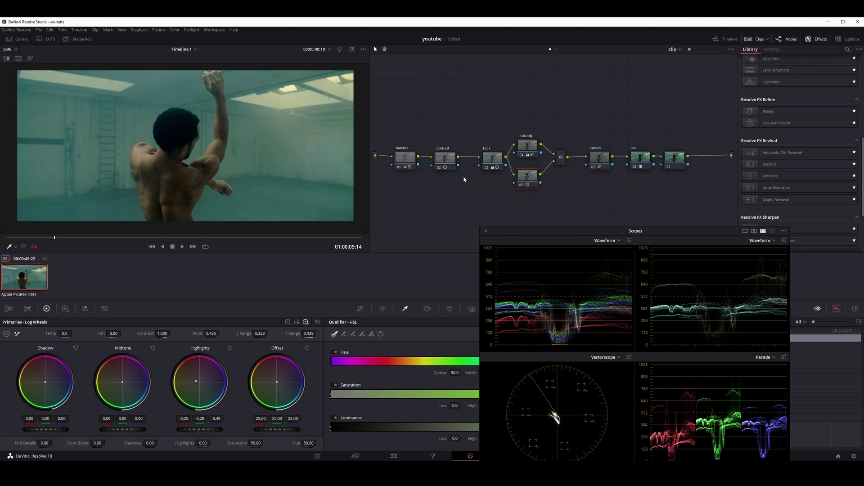
pyautogui.click(413, 162)
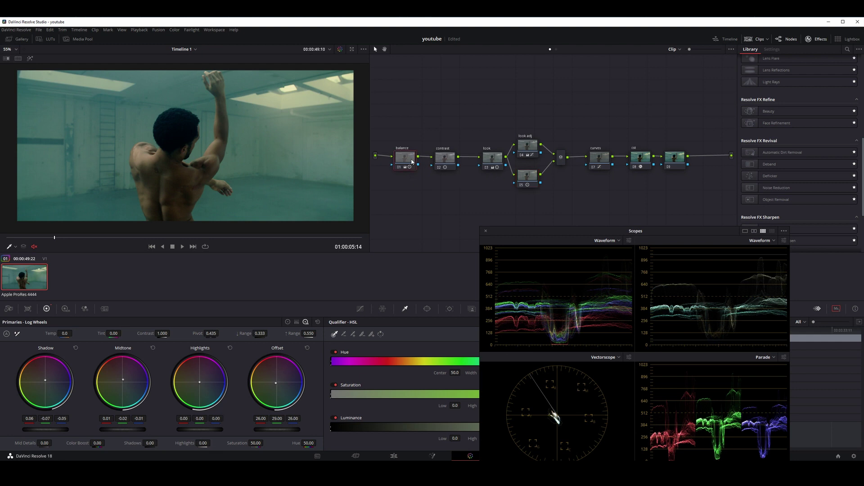
pyautogui.click(679, 160)
pyautogui.scroll(-3, 784, 168)
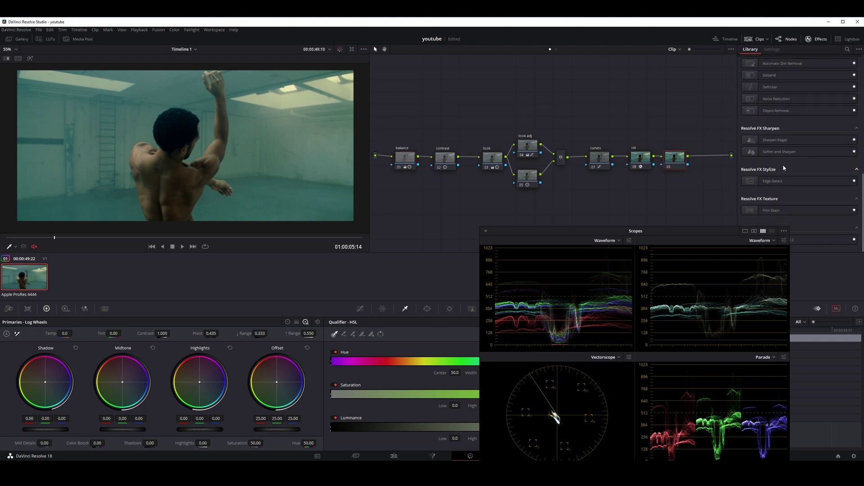
pyautogui.moveTo(727, 231); pyautogui.dragTo(742, 257)
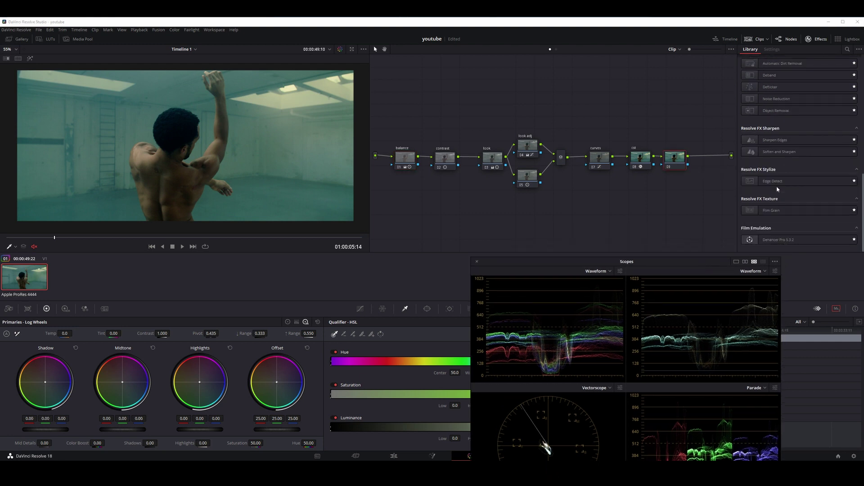
# Step: Add Glow to node 09 with Softlight composite, Shine Threshold 0 and Spread 0
pyautogui.scroll(10, 778, 187)
pyautogui.scroll(-2, 778, 181)
pyautogui.moveTo(778, 182); pyautogui.dragTo(680, 161)
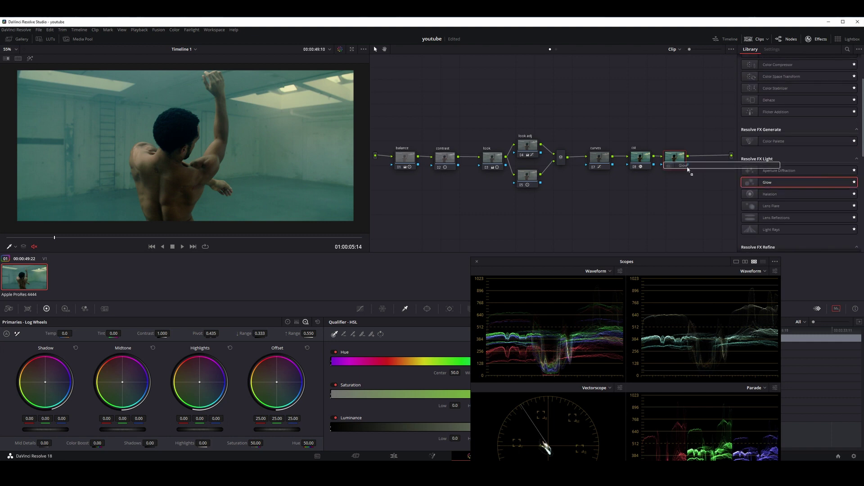
pyautogui.click(809, 187)
pyautogui.click(804, 252)
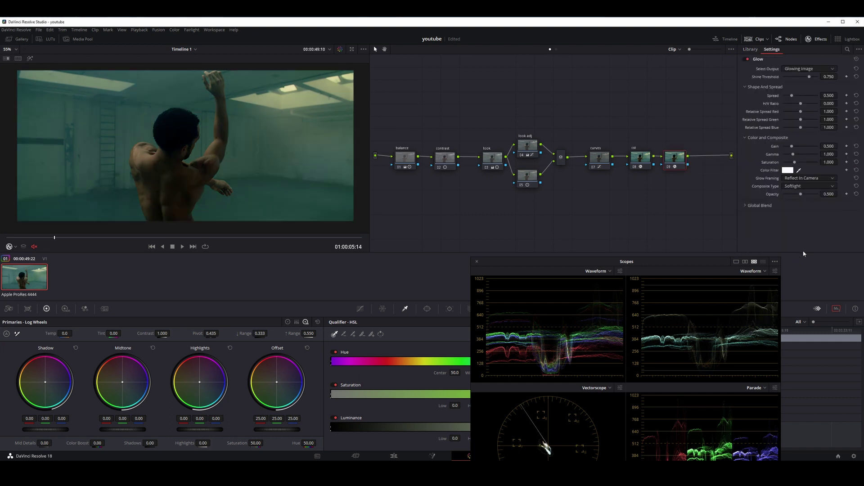
pyautogui.click(829, 77)
pyautogui.write('0')
pyautogui.press('Return')
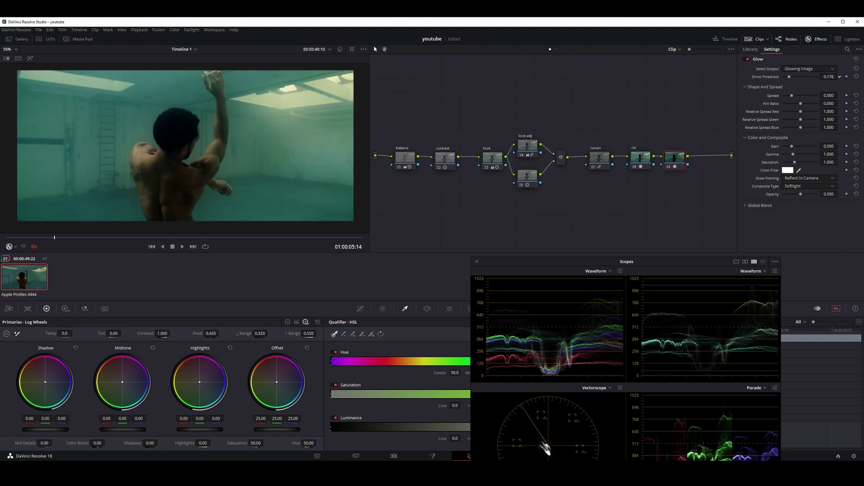
pyautogui.click(829, 95)
pyautogui.write('0')
pyautogui.press('Return')
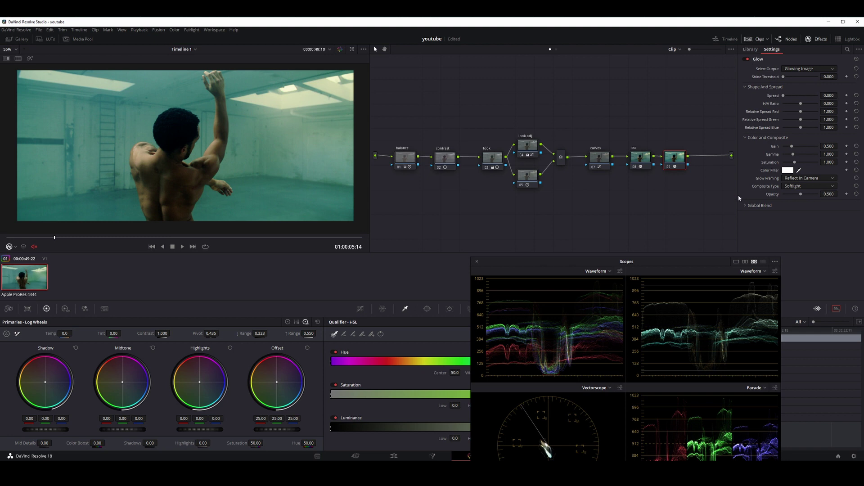
# Step: Set the glow's Global Blend to 0.454
pyautogui.click(759, 207)
pyautogui.click(828, 214)
pyautogui.write('0.435')
pyautogui.press('Return')
pyautogui.moveTo(829, 214); pyautogui.dragTo(832, 214)
# Step: Compare the glow on and off and lower its saturation to 0.696
pyautogui.moveTo(56, 238)
pyautogui.mouseDown()
pyautogui.moveTo(100, 239)
pyautogui.moveTo(57, 229)
pyautogui.mouseUp()
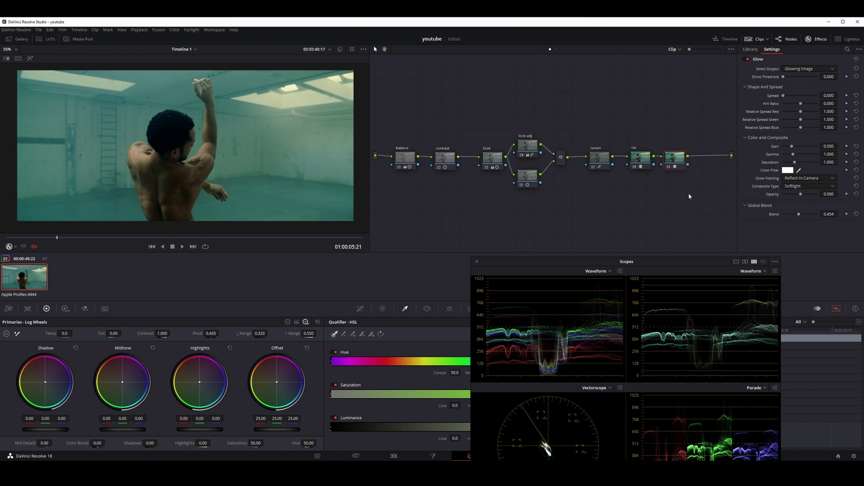
pyautogui.hotkey('ctrl', 'd')
pyautogui.hotkey('ctrl', 'd')
pyautogui.hotkey('ctrl', 'd')
pyautogui.hotkey('ctrl', 'd')
pyautogui.hotkey('ctrl', 'd')
pyautogui.hotkey('ctrl', 'd')
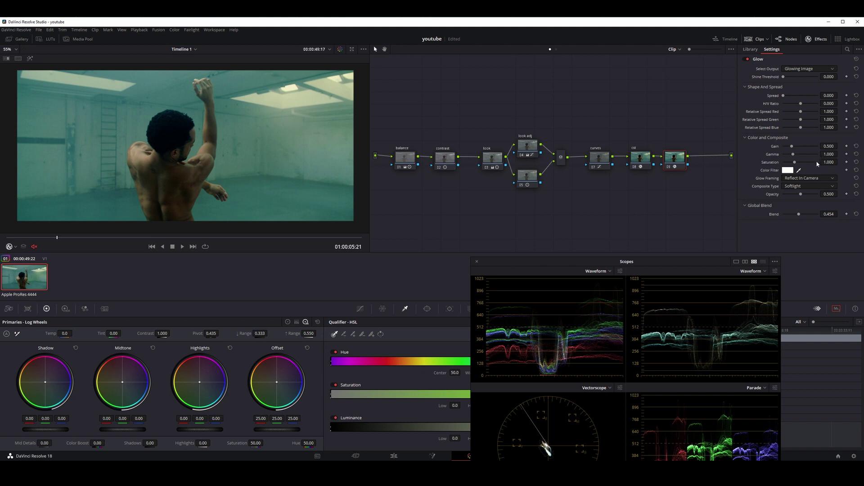
pyautogui.moveTo(828, 162); pyautogui.dragTo(840, 161)
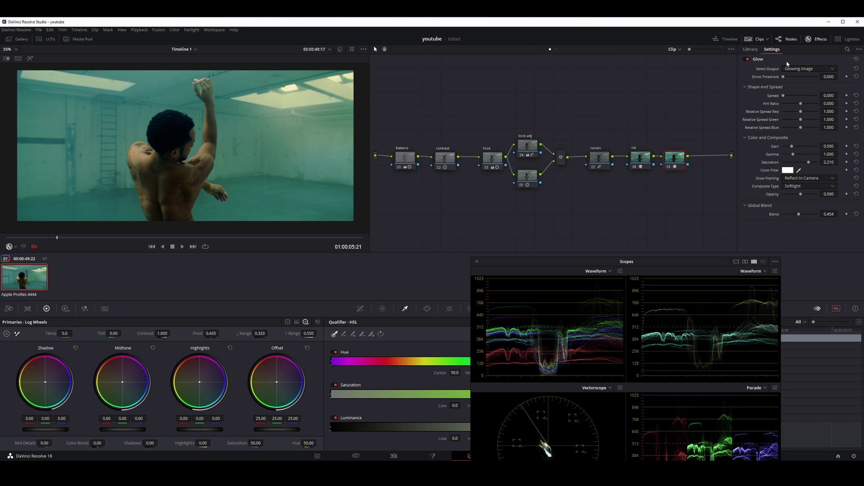
pyautogui.moveTo(839, 162)
pyautogui.mouseDown()
pyautogui.moveTo(801, 162)
pyautogui.moveTo(840, 163)
pyautogui.mouseUp()
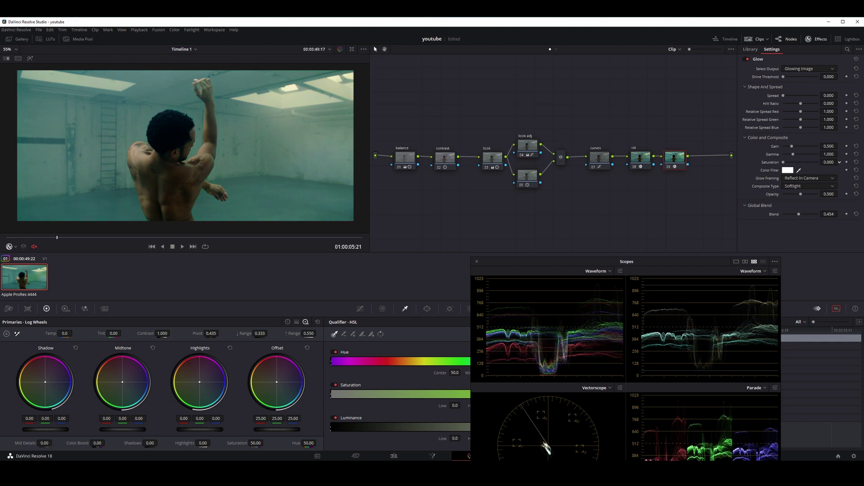
pyautogui.moveTo(840, 162); pyautogui.dragTo(839, 161)
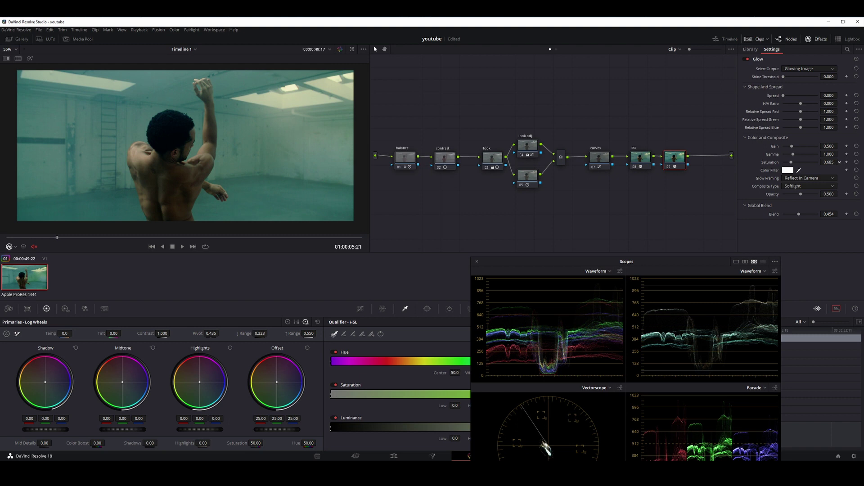
pyautogui.click(527, 175)
# Step: Add a new node ahead of the balance node, above the main chain, and zoom into the dancer's shoulder
pyautogui.click(600, 160)
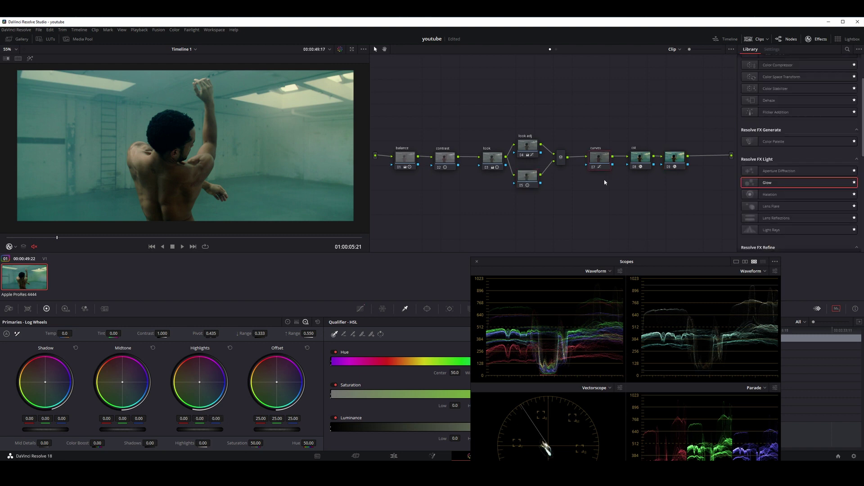
pyautogui.click(410, 160)
pyautogui.hotkey('shift', 's')
pyautogui.moveTo(405, 160); pyautogui.dragTo(410, 104)
pyautogui.scroll(3, 273, 142)
pyautogui.scroll(3, 273, 142)
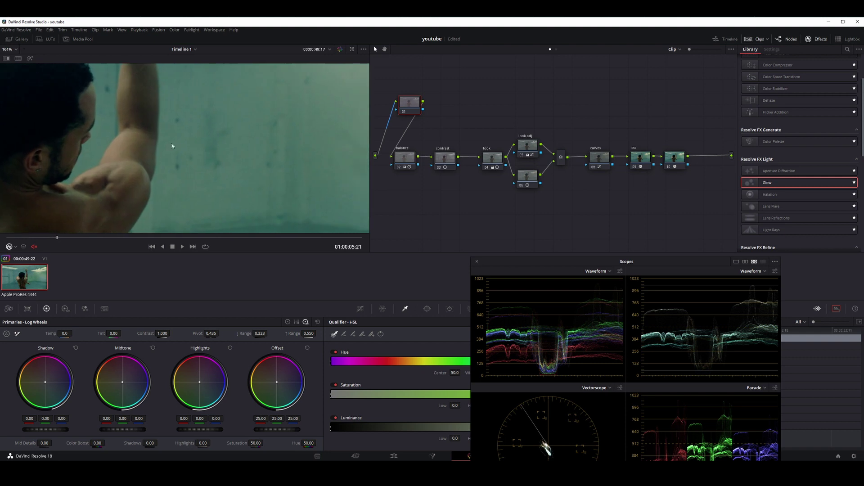
pyautogui.scroll(3, 272, 142)
pyautogui.moveTo(77, 135)
pyautogui.mouseDown()
pyautogui.moveTo(252, 114)
pyautogui.moveTo(115, 129)
pyautogui.mouseUp()
pyautogui.scroll(2, 243, 122)
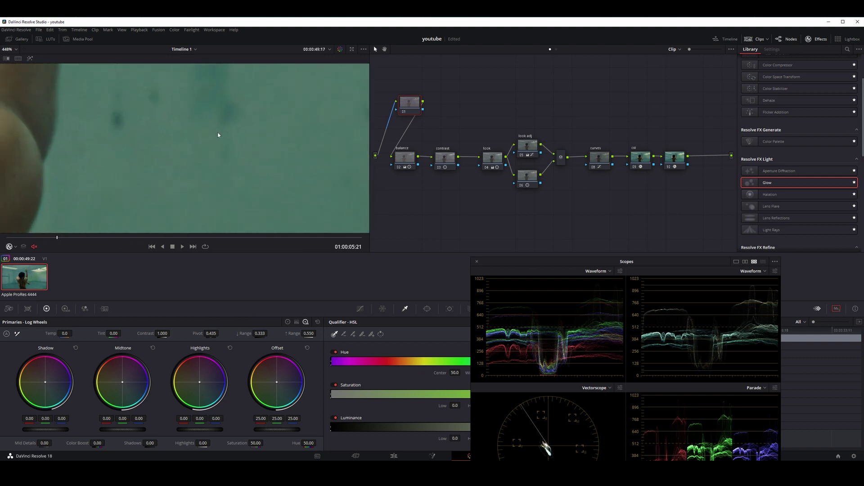
pyautogui.scroll(1, 218, 135)
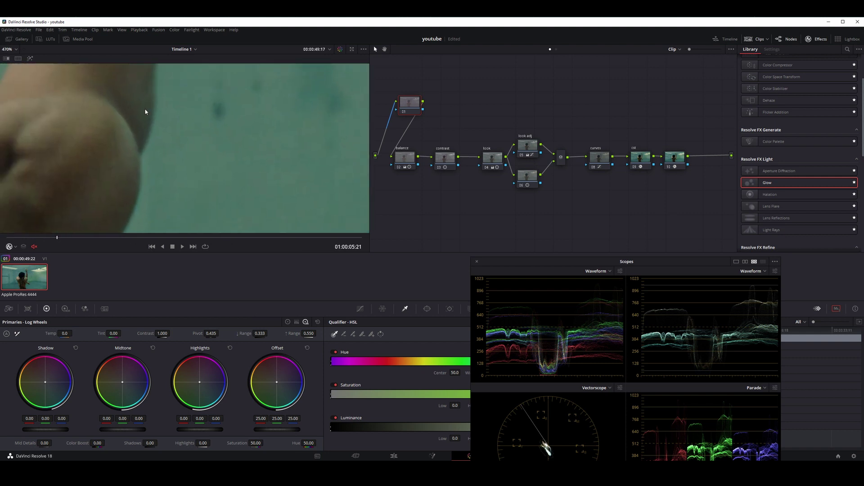
# Step: Set Temporal NR to 3 frames, Better motion, spatial chroma threshold 3.4, then add a layer node
pyautogui.click(104, 309)
pyautogui.click(44, 349)
pyautogui.click(43, 380)
pyautogui.click(72, 357)
pyautogui.click(72, 372)
pyautogui.click(164, 348)
pyautogui.click(160, 340)
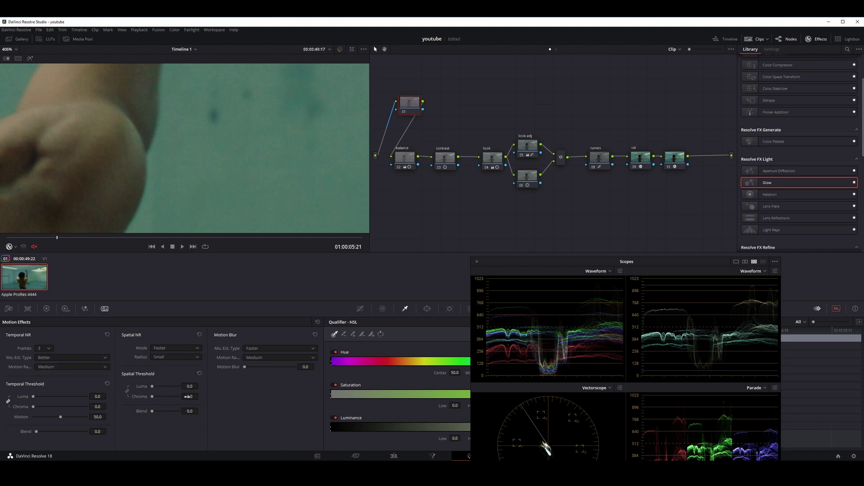
pyautogui.moveTo(200, 396); pyautogui.dragTo(200, 396)
pyautogui.hotkey('alt', 'l')
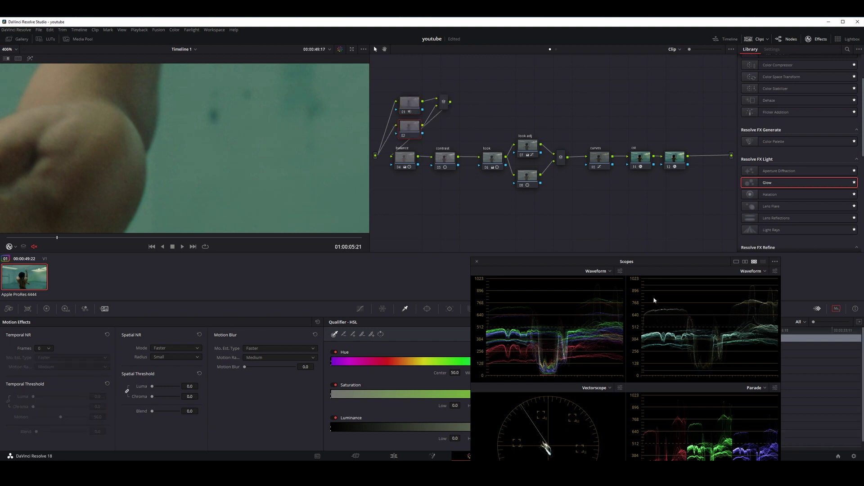
pyautogui.scroll(-5, 765, 198)
# Step: Drop Film Grain onto node 02, choose the 35mm 200T preset, and zoom the viewer back out
pyautogui.moveTo(771, 211); pyautogui.dragTo(414, 134)
pyautogui.click(806, 69)
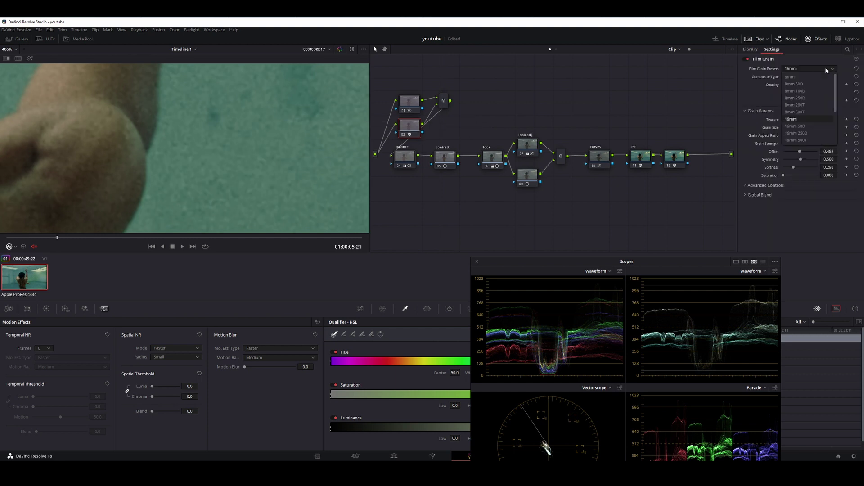
pyautogui.click(814, 134)
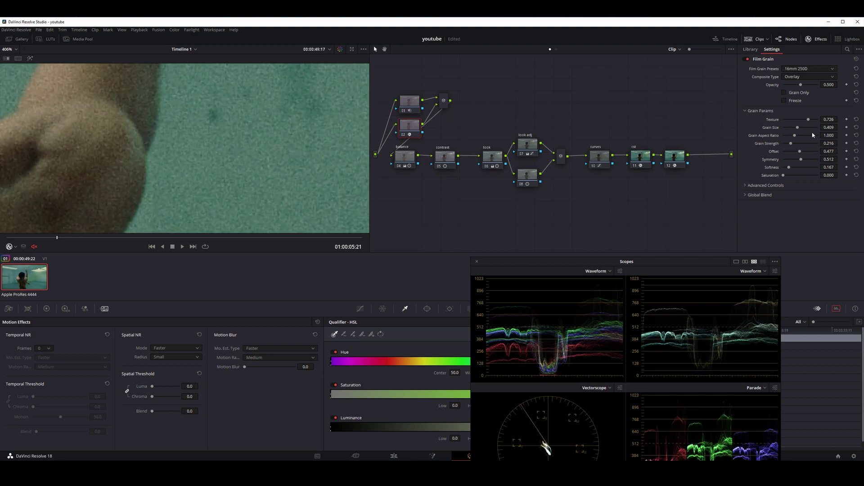
pyautogui.click(827, 71)
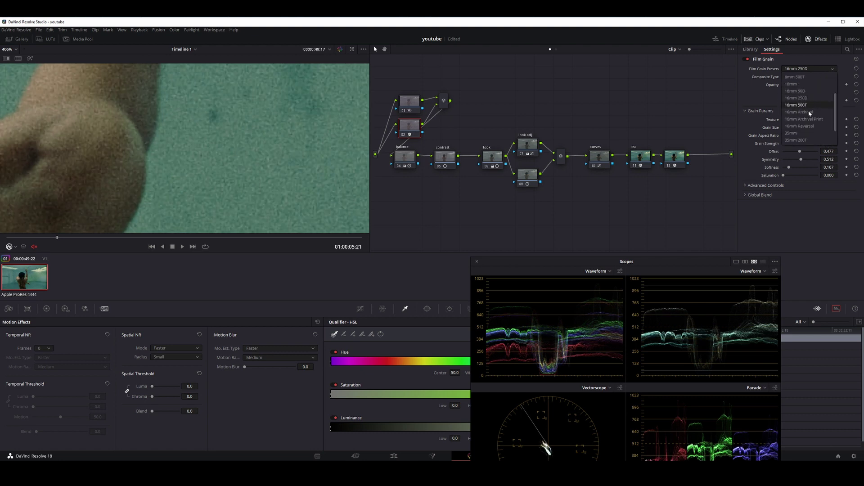
pyautogui.click(809, 140)
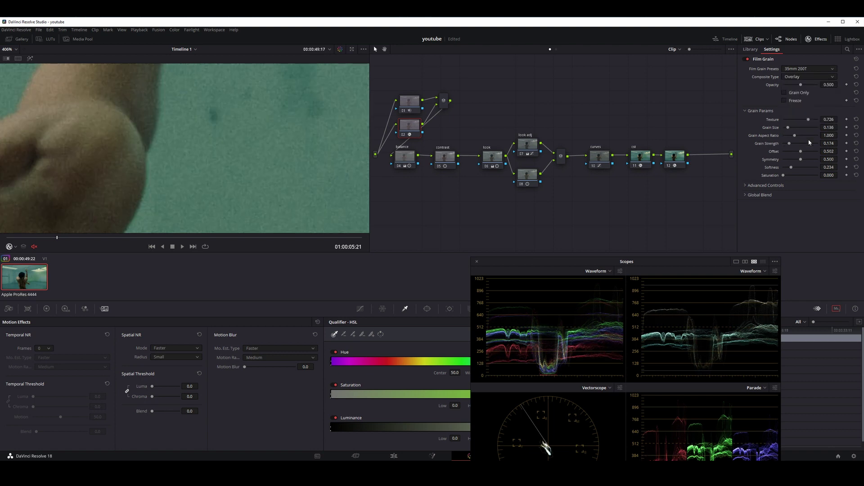
pyautogui.scroll(-2, 245, 139)
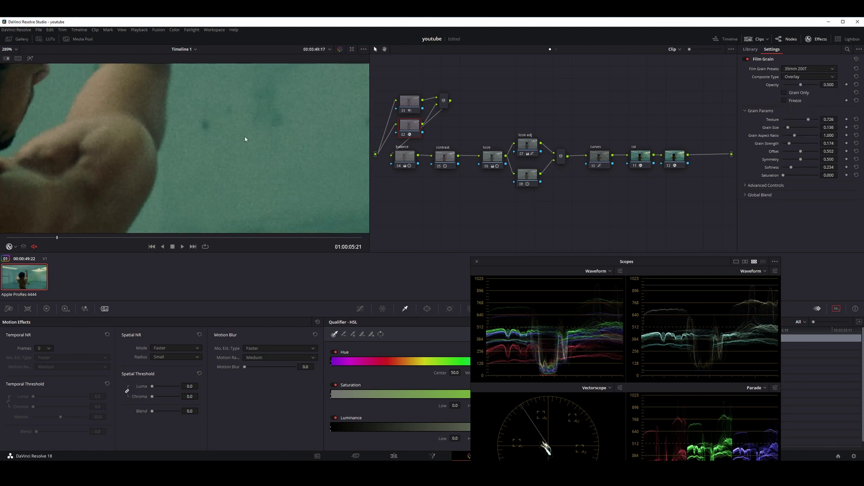
pyautogui.scroll(-2, 187, 156)
pyautogui.scroll(-2, 227, 163)
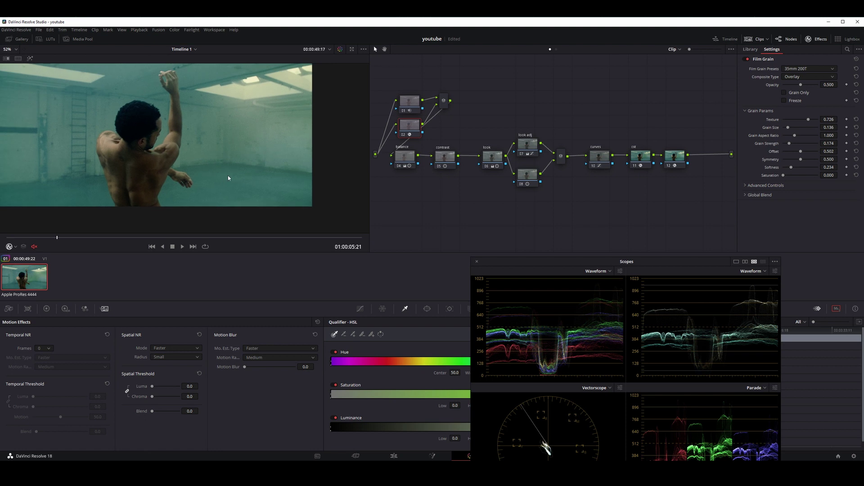
pyautogui.scroll(-1, 206, 180)
pyautogui.scroll(1, 209, 178)
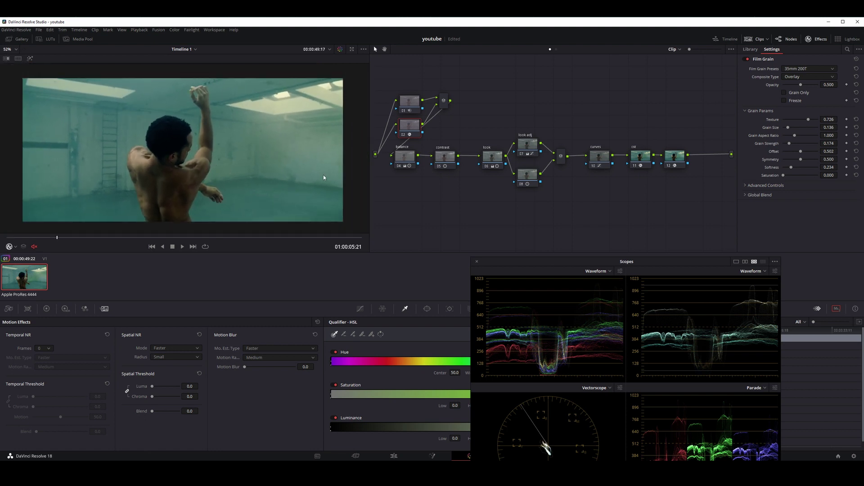
# Step: Add a parallel node beneath node 08 and move the floating scopes out of the way
pyautogui.click(537, 177)
pyautogui.hotkey('alt', 'p')
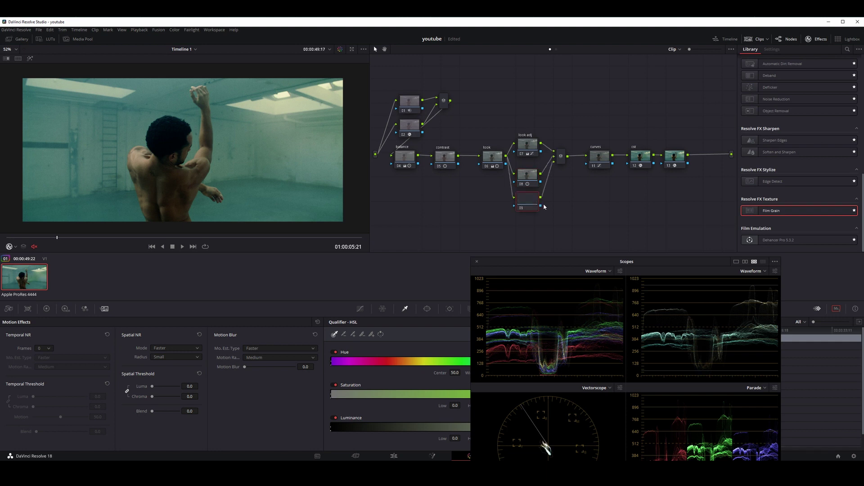
pyautogui.moveTo(555, 261); pyautogui.dragTo(509, 56)
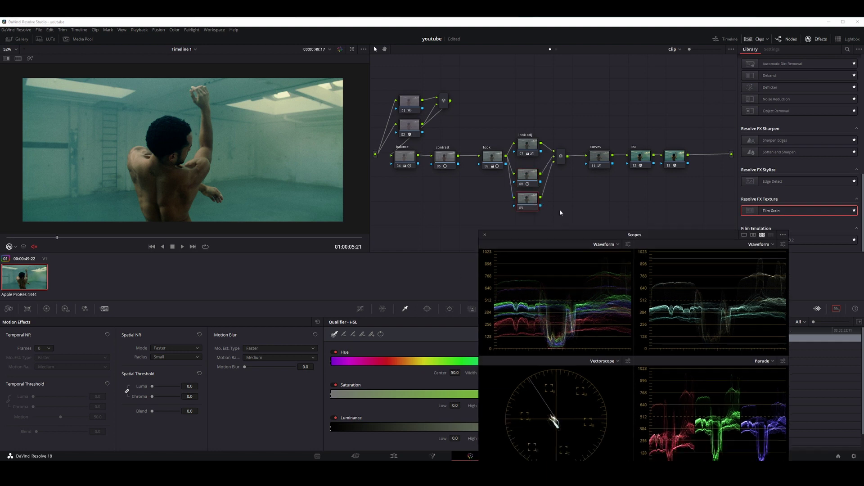
# Step: Give the new node an inverted wide ellipse window around the dancer, softness about 14.03
pyautogui.click(427, 309)
pyautogui.click(338, 368)
pyautogui.moveTo(224, 150); pyautogui.dragTo(336, 112)
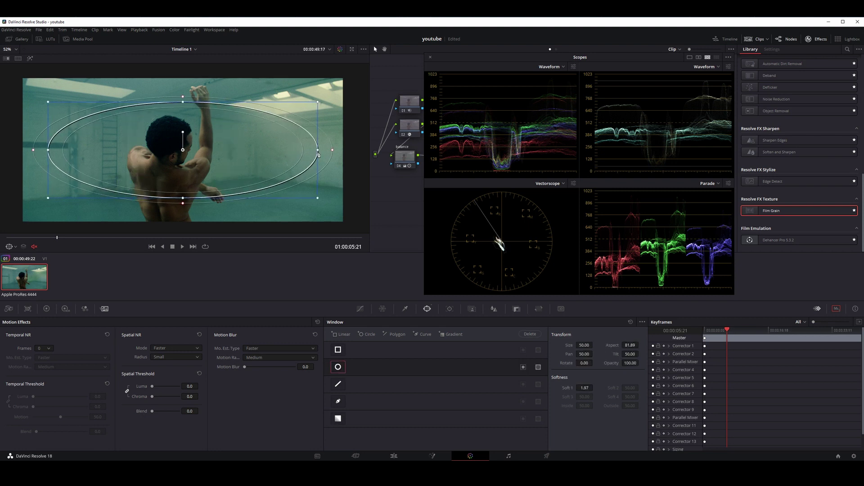
pyautogui.moveTo(319, 197); pyautogui.dragTo(326, 202)
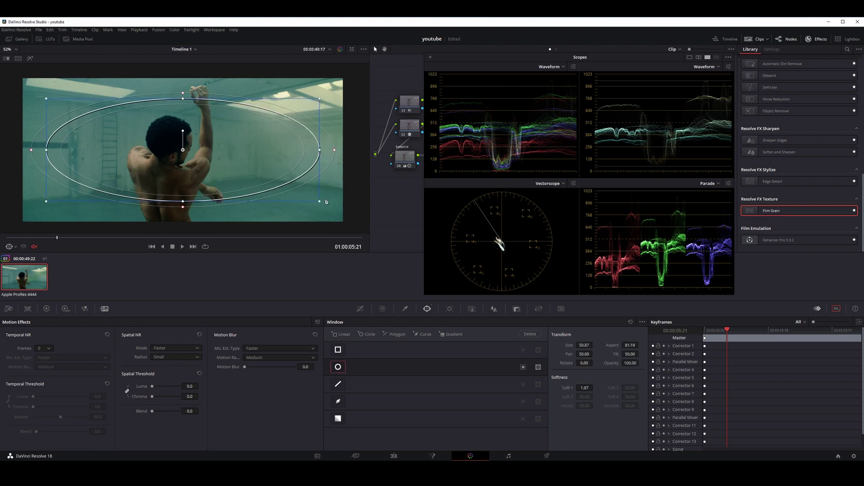
pyautogui.click(523, 367)
pyautogui.moveTo(573, 387); pyautogui.dragTo(603, 387)
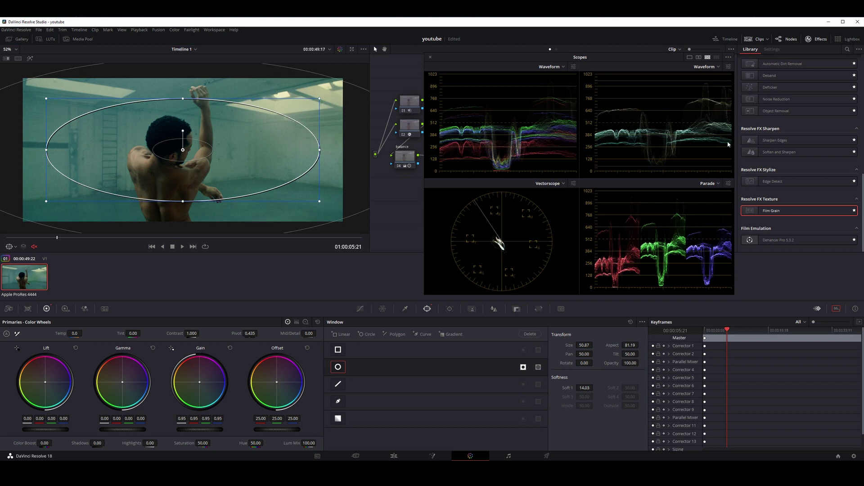
# Step: Close the floating scopes and bring up the vignette node's Hue vs Hue curve
pyautogui.click(430, 57)
pyautogui.click(490, 159)
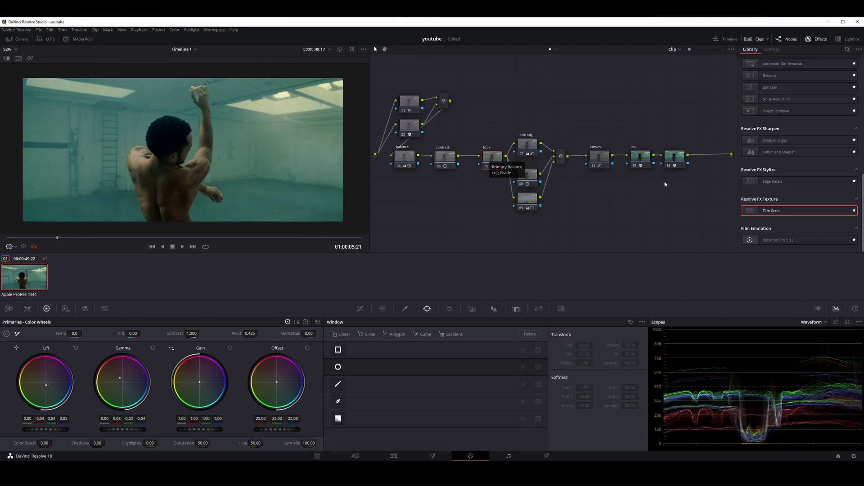
pyautogui.click(527, 199)
pyautogui.click(360, 309)
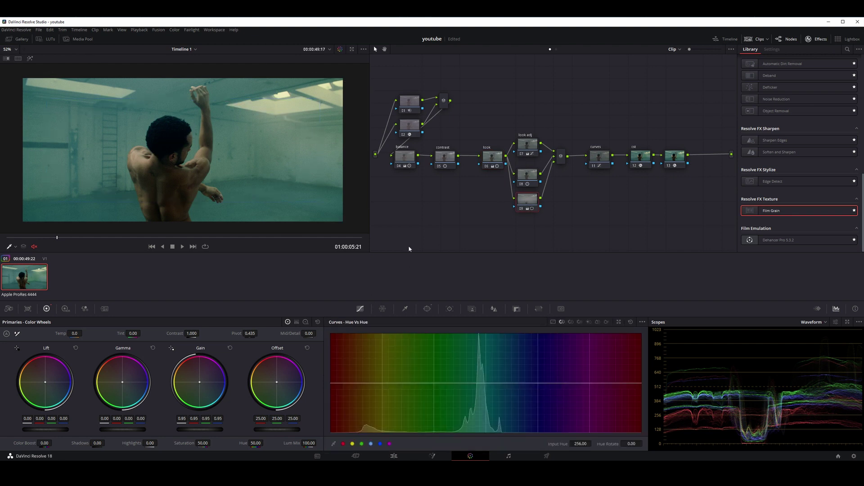
# Step: Bypass the vignette node to compare, scrub the clip, then load grade Version 1
pyautogui.hotkey('ctrl', 'd')
pyautogui.hotkey('ctrl', 'd')
pyautogui.moveTo(57, 237)
pyautogui.mouseDown()
pyautogui.moveTo(129, 237)
pyautogui.moveTo(39, 224)
pyautogui.mouseUp()
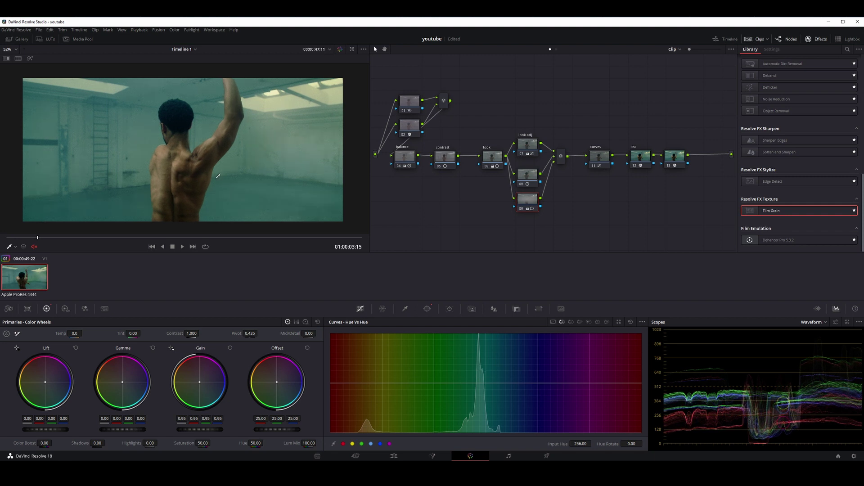
pyautogui.hotkey('ctrl', 'b')
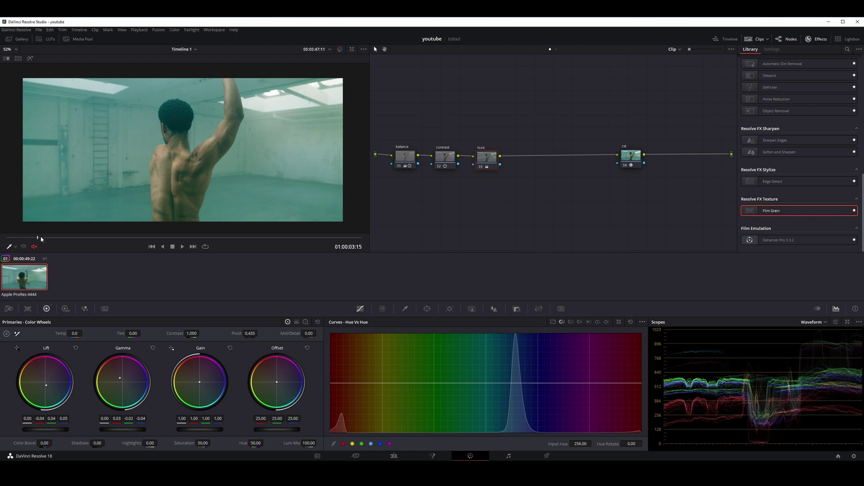
# Step: Scrub the clip, add points on the look node's Hue vs Hue curve, then reload grade Version 2
pyautogui.moveTo(41, 239); pyautogui.dragTo(53, 236)
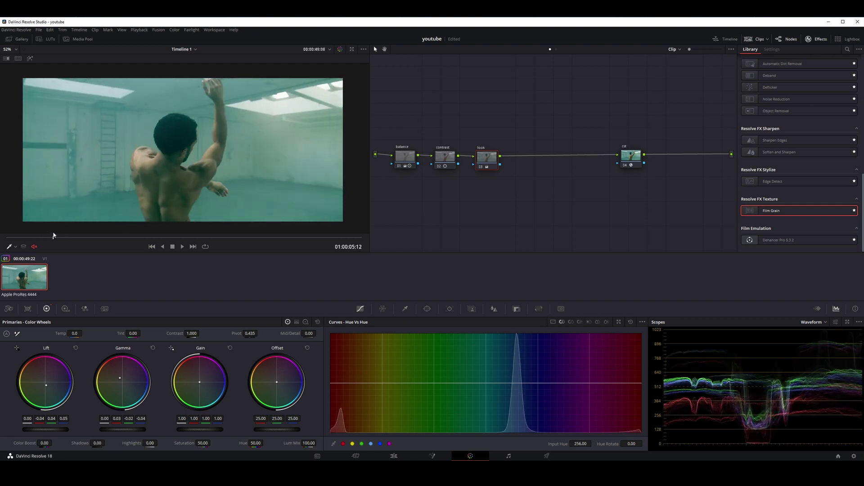
pyautogui.moveTo(53, 236); pyautogui.dragTo(184, 238)
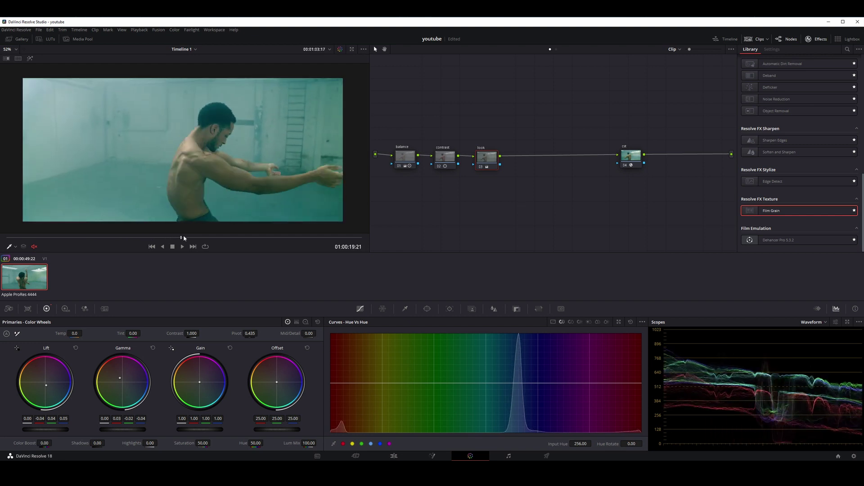
pyautogui.moveTo(184, 238); pyautogui.dragTo(69, 237)
pyautogui.click(120, 226)
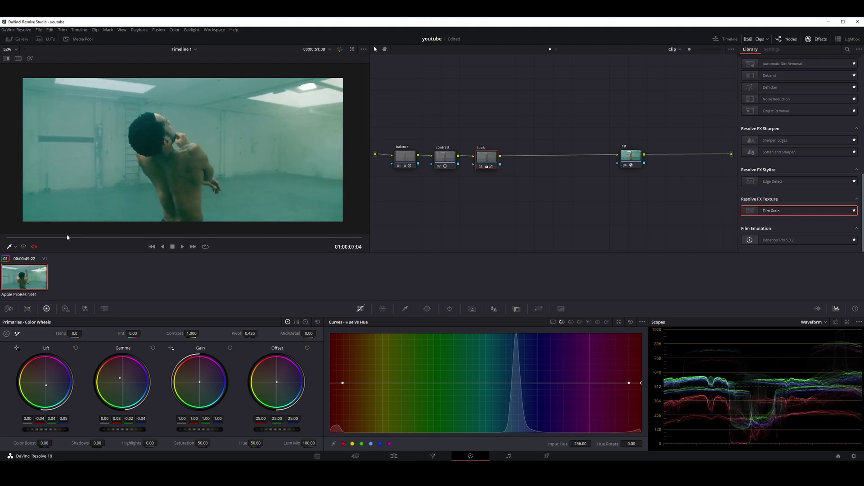
pyautogui.moveTo(69, 238); pyautogui.dragTo(39, 238)
pyautogui.hotkey('ctrl', 'n')
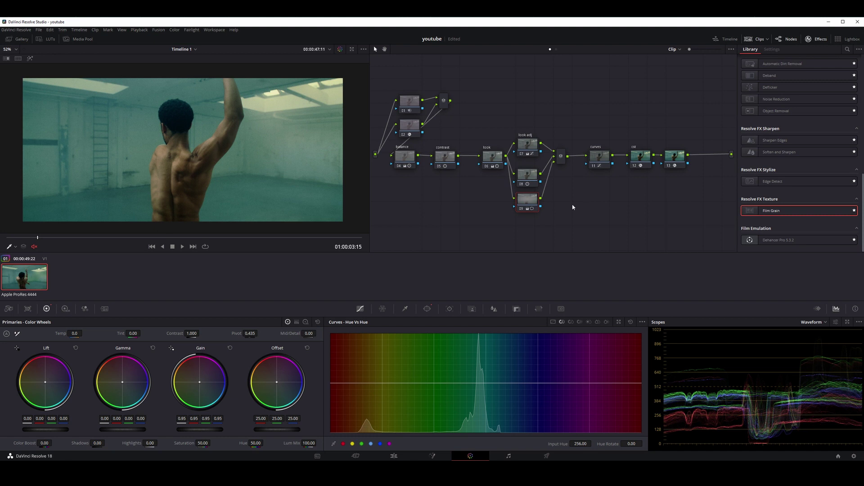
# Step: Add a serial node after the Layer Mixer and place it below the main node row
pyautogui.click(602, 160)
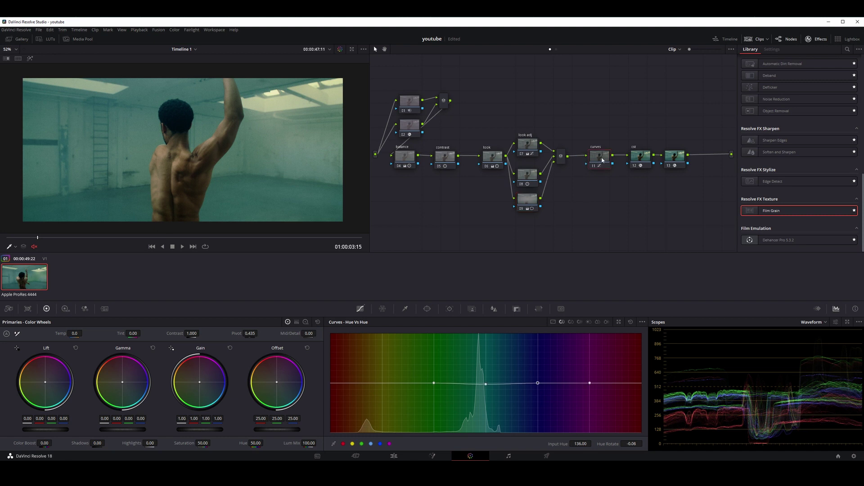
pyautogui.moveTo(605, 161)
pyautogui.mouseDown()
pyautogui.moveTo(594, 162)
pyautogui.moveTo(604, 162)
pyautogui.mouseUp()
pyautogui.click(562, 161)
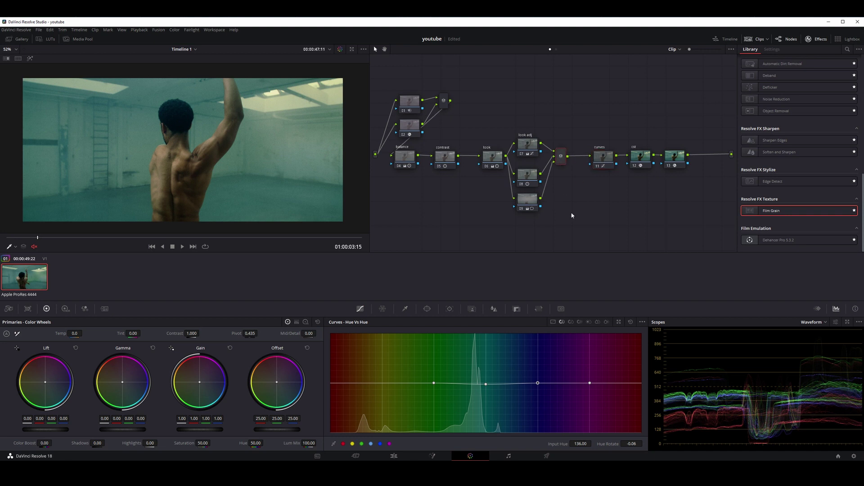
pyautogui.hotkey('alt', 's')
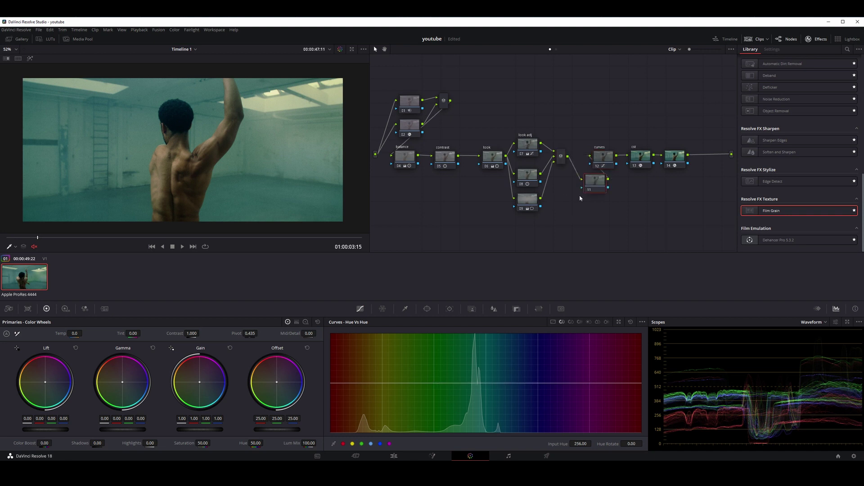
pyautogui.moveTo(595, 180); pyautogui.dragTo(583, 197)
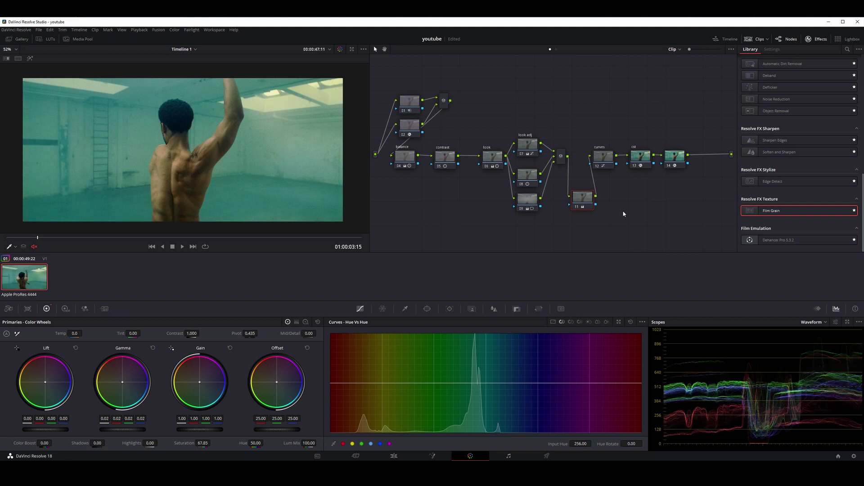
# Step: Try resetting the new node's grade, then undo the reset and the recent hue tweaks
pyautogui.moveTo(84, 243)
pyautogui.mouseDown()
pyautogui.moveTo(156, 247)
pyautogui.moveTo(47, 226)
pyautogui.mouseUp()
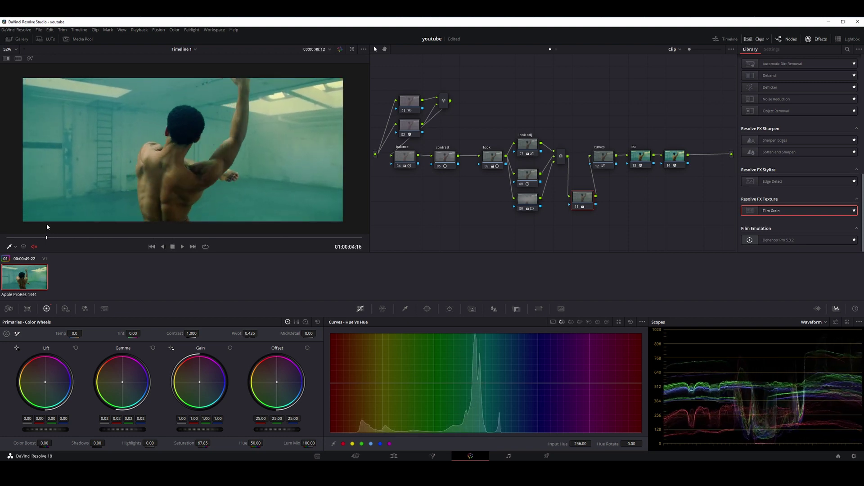
pyautogui.hotkey('shift', 'Home')
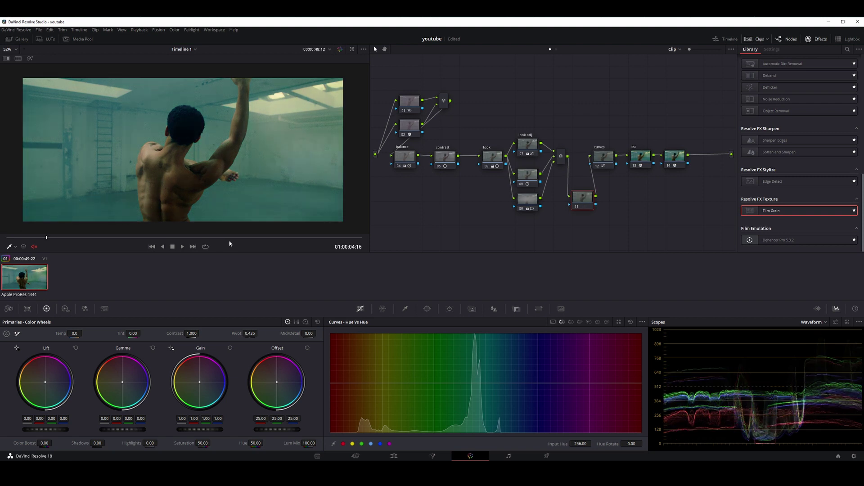
pyautogui.hotkey('ctrl', 'z')
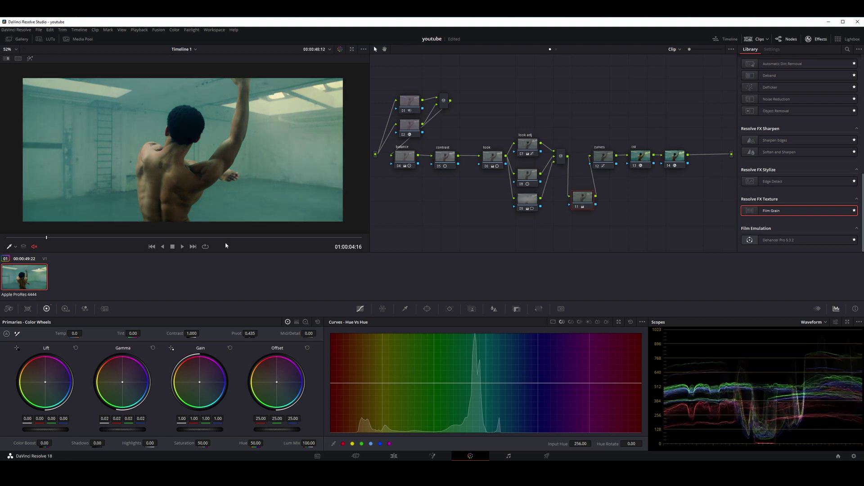
pyautogui.hotkey('ctrl', 'z')
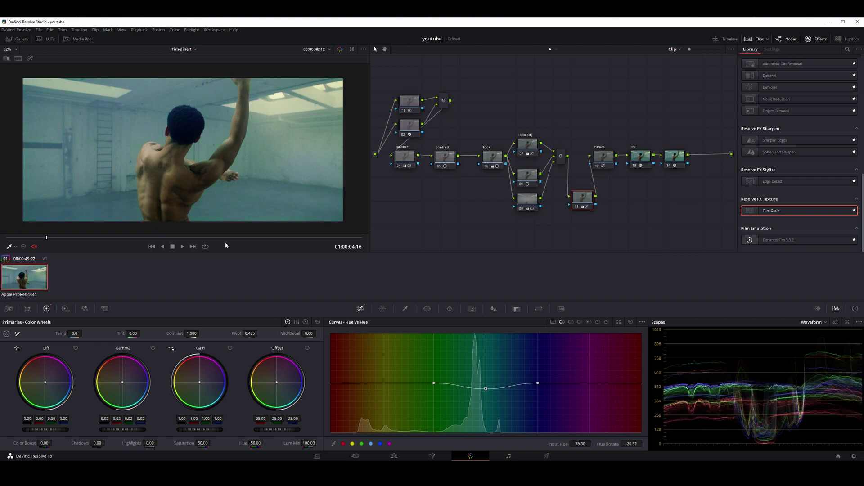
pyautogui.hotkey('ctrl', 'z')
pyautogui.hotkey('ctrl', 'z')
pyautogui.hotkey('ctrl', 'z')
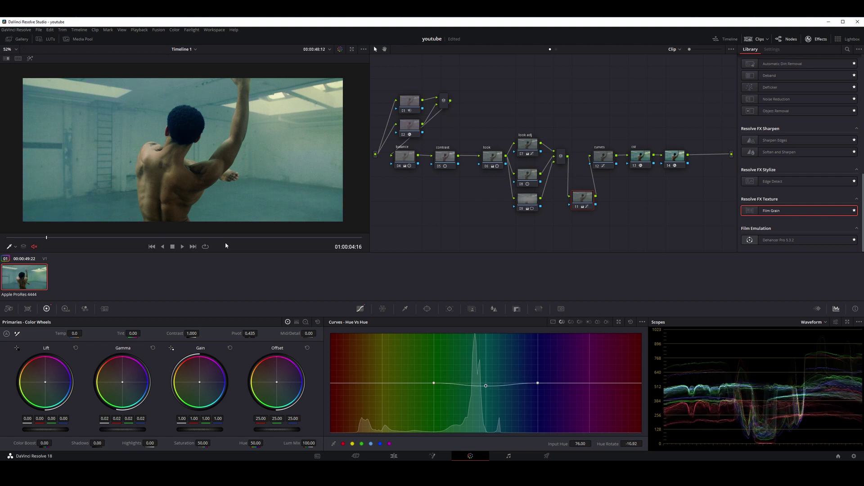
pyautogui.hotkey('ctrl', 'z')
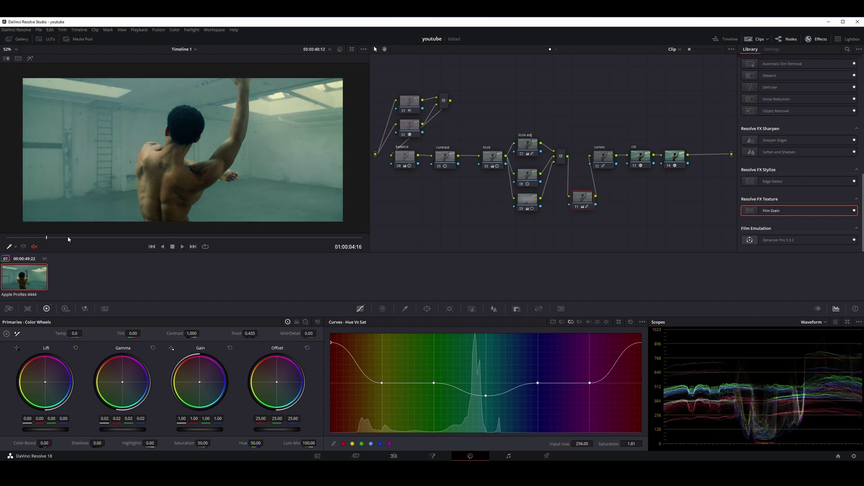
# Step: Clear all of node 11's corrections, flattening its Hue vs Sat curve
pyautogui.click(99, 238)
pyautogui.moveTo(102, 242)
pyautogui.mouseDown()
pyautogui.moveTo(159, 250)
pyautogui.moveTo(70, 240)
pyautogui.mouseUp()
pyautogui.moveTo(525, 202); pyautogui.dragTo(523, 207)
pyautogui.click(582, 198)
pyautogui.moveTo(75, 237)
pyautogui.mouseDown()
pyautogui.moveTo(125, 234)
pyautogui.moveTo(82, 237)
pyautogui.mouseUp()
pyautogui.hotkey('shift', 'Home')
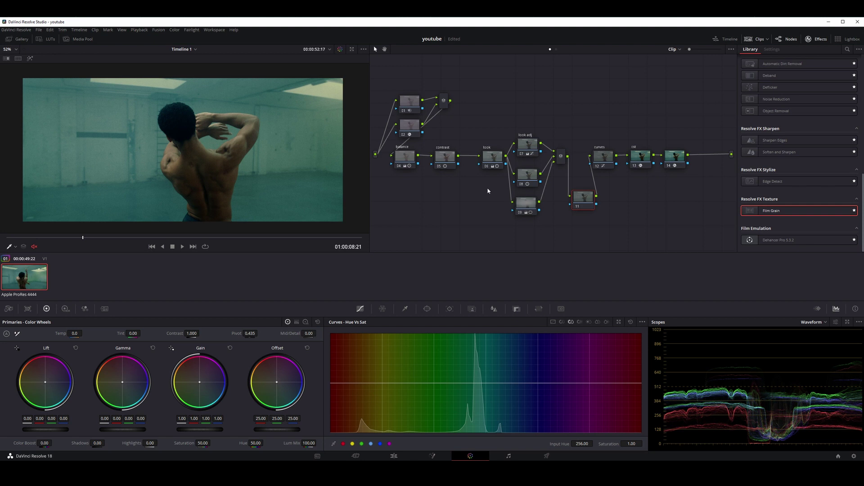
pyautogui.moveTo(104, 237)
pyautogui.mouseDown()
pyautogui.moveTo(134, 238)
pyautogui.moveTo(36, 226)
pyautogui.mouseUp()
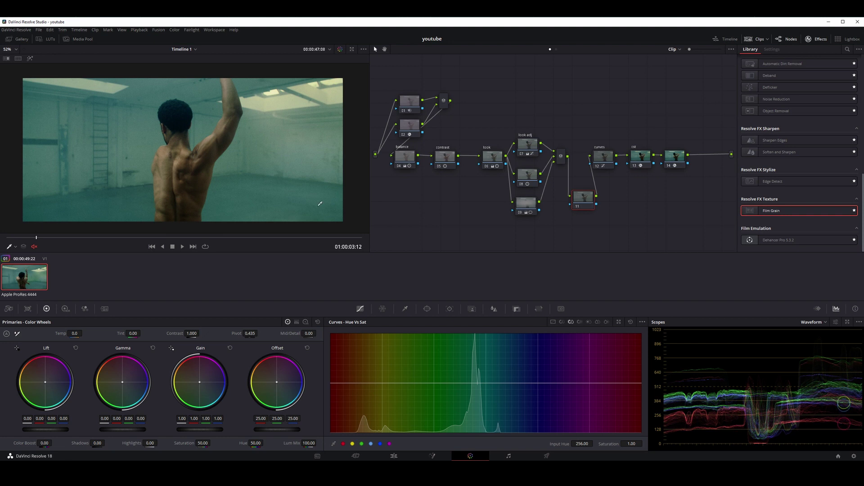
pyautogui.click(848, 322)
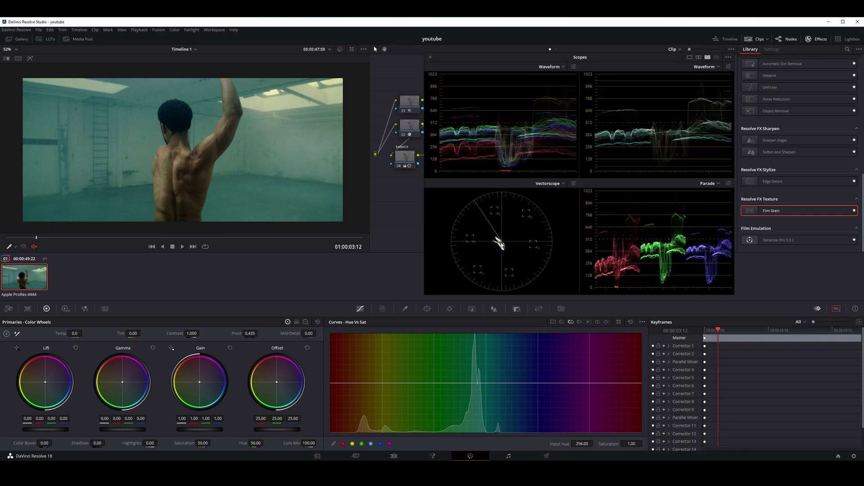
pyautogui.hotkey('ctrl', 'n')
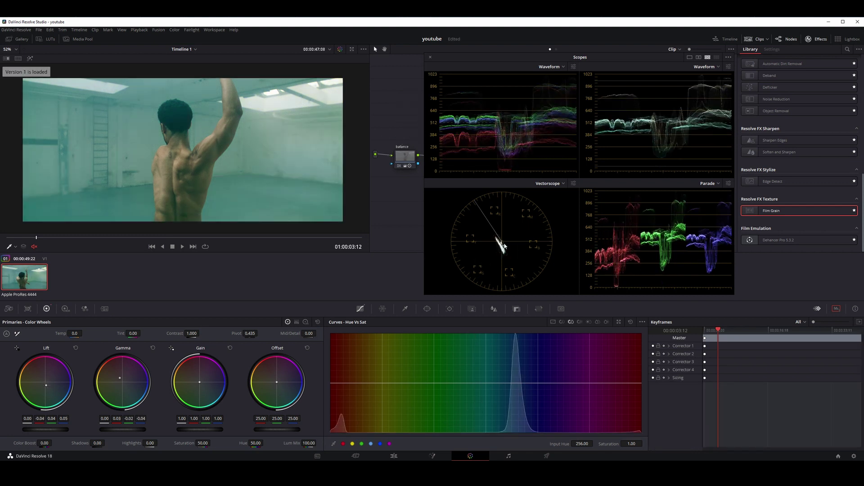
pyautogui.hotkey('ctrl', 'n')
pyautogui.hotkey('ctrl', 'n')
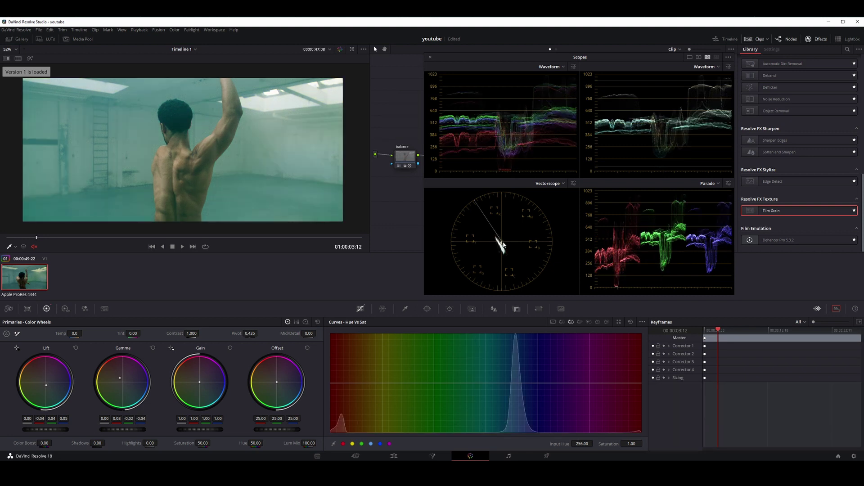
pyautogui.hotkey('ctrl', 'n')
pyautogui.hotkey('ctrl', 'n')
pyautogui.hotkey('ctrl', 'n')
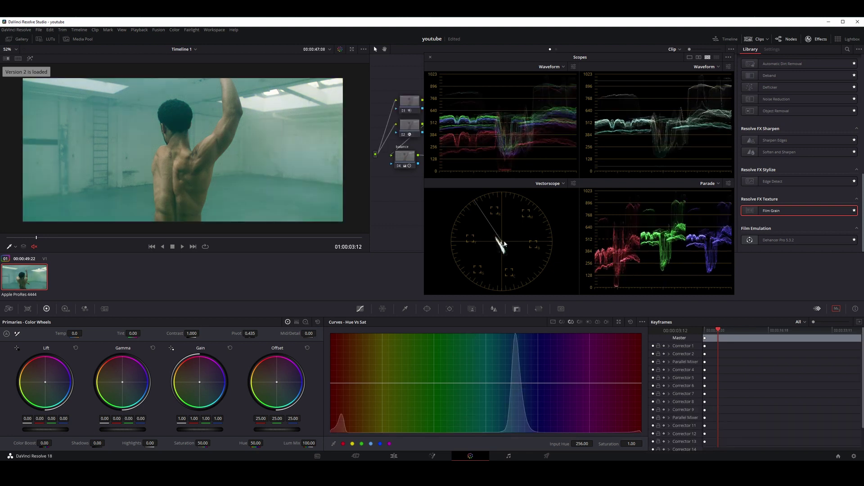
pyautogui.hotkey('ctrl', 'n')
pyautogui.hotkey('ctrl', 'n')
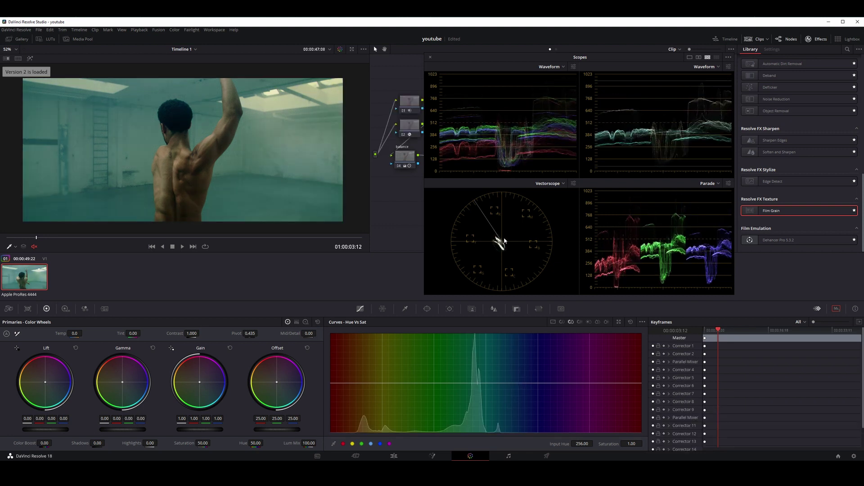
pyautogui.hotkey('ctrl', 'n')
pyautogui.hotkey('ctrl', 'n')
pyautogui.click(430, 58)
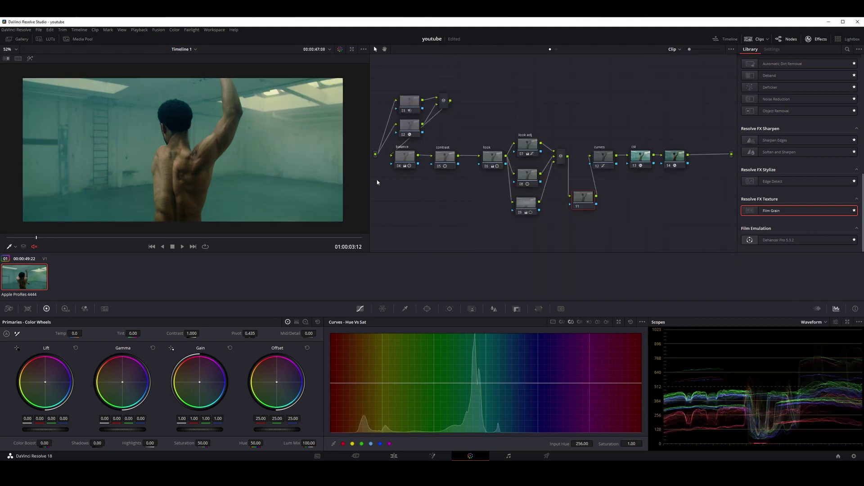
pyautogui.moveTo(38, 242)
pyautogui.mouseDown()
pyautogui.moveTo(52, 233)
pyautogui.moveTo(32, 231)
pyautogui.mouseUp()
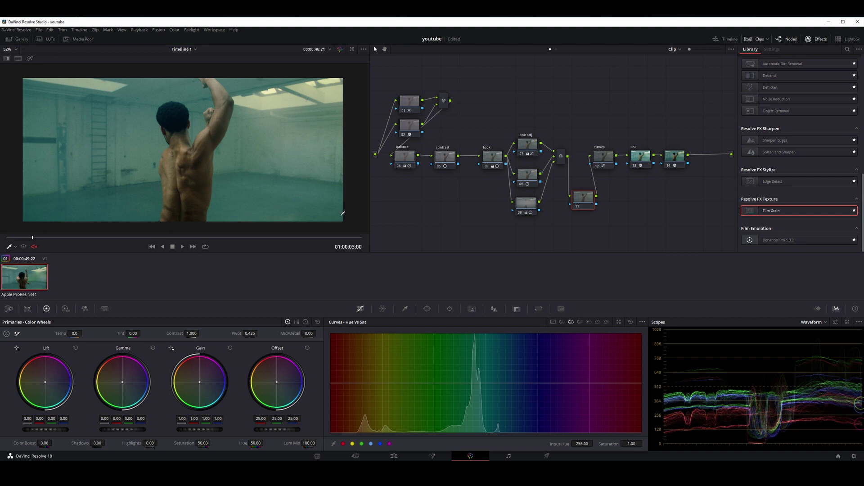
pyautogui.hotkey('ctrl', 'b')
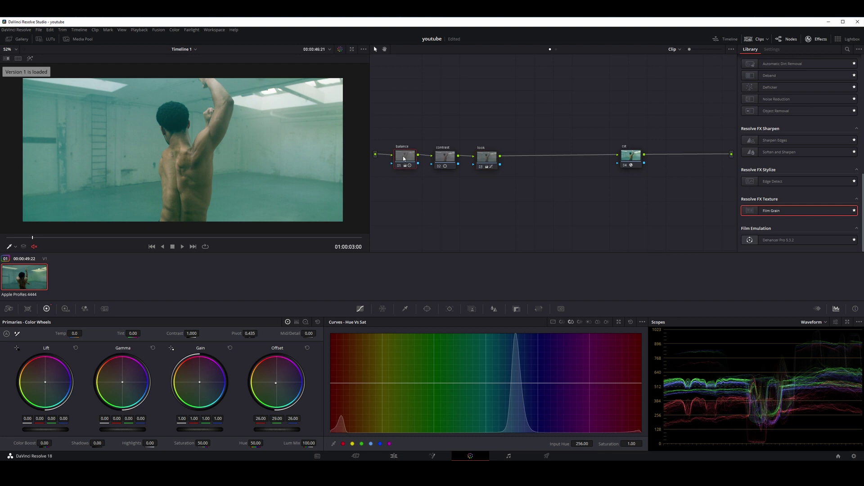
pyautogui.click(492, 158)
pyautogui.hotkey('ctrl', 'd')
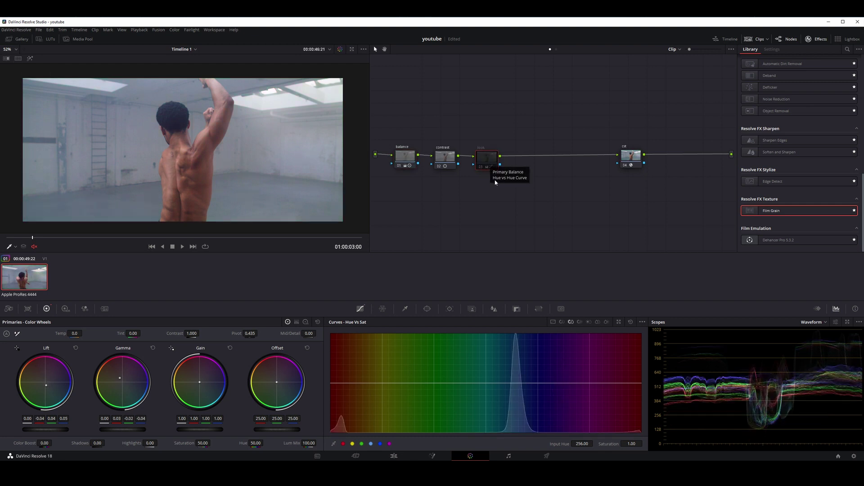
pyautogui.click(406, 162)
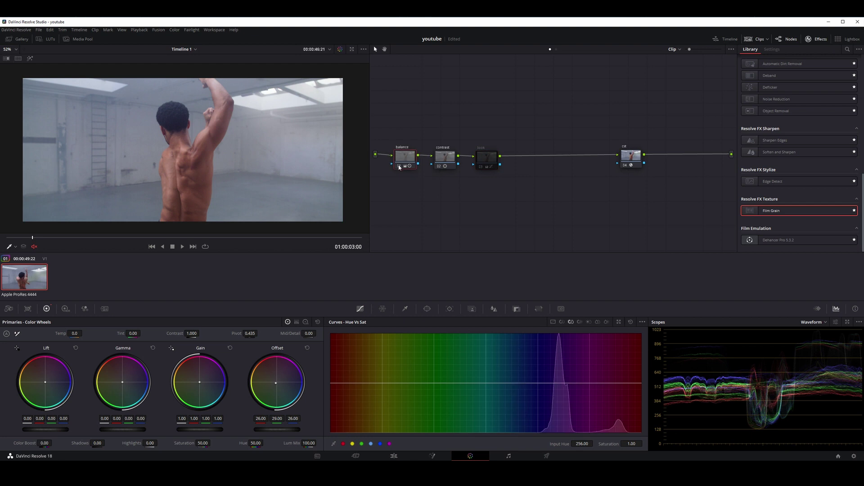
pyautogui.click(400, 166)
pyautogui.click(400, 166)
pyautogui.click(402, 166)
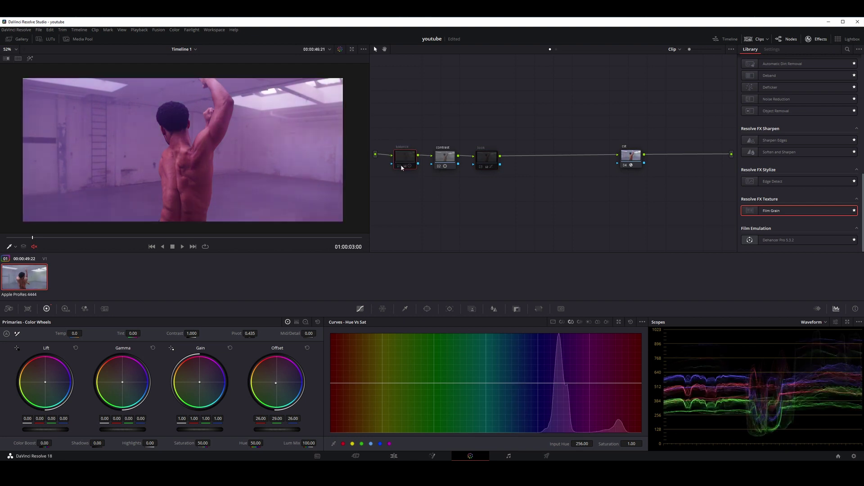
pyautogui.click(214, 169)
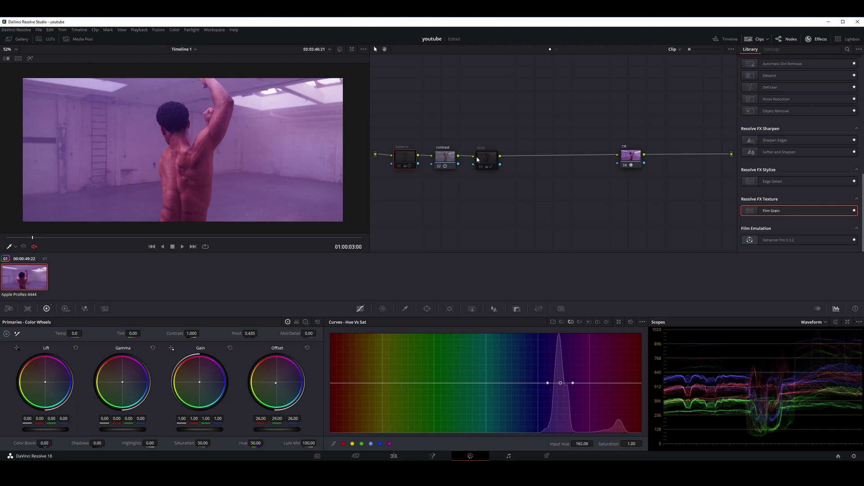
pyautogui.click(399, 166)
pyautogui.click(399, 166)
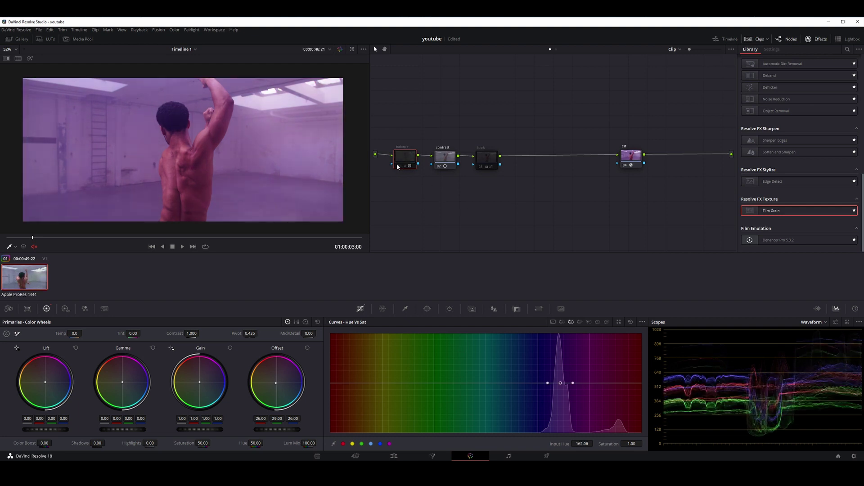
pyautogui.click(399, 167)
pyautogui.click(481, 167)
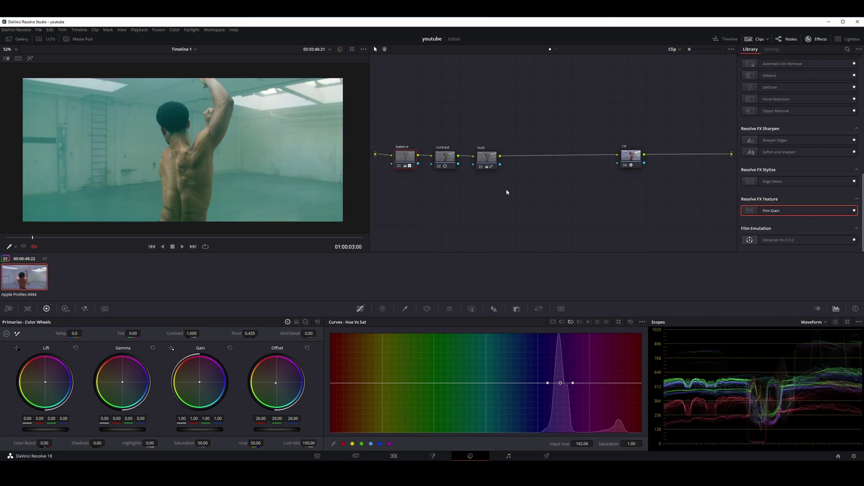
pyautogui.hotkey('ctrl', 'n')
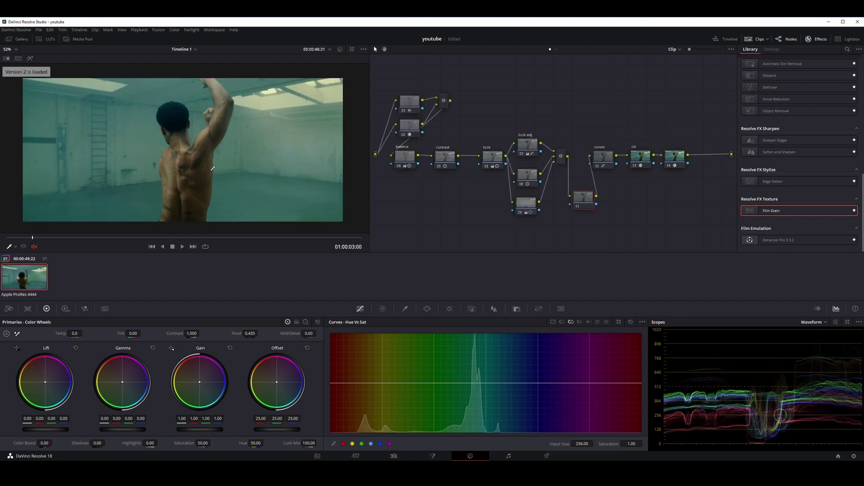
# Step: Float the waveform, vectorscope and parade scopes and scrub the clip to check the teal grade
pyautogui.moveTo(68, 240)
pyautogui.mouseDown()
pyautogui.moveTo(139, 238)
pyautogui.moveTo(35, 218)
pyautogui.mouseUp()
pyautogui.moveTo(587, 199); pyautogui.dragTo(582, 200)
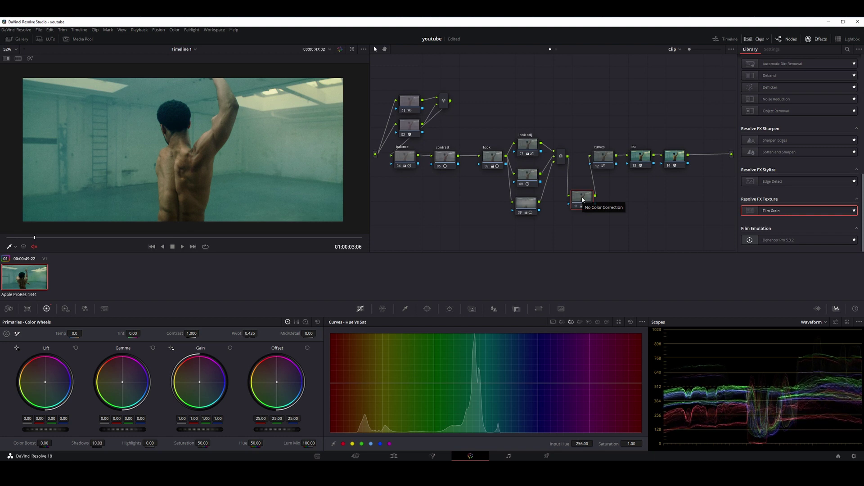
pyautogui.click(847, 322)
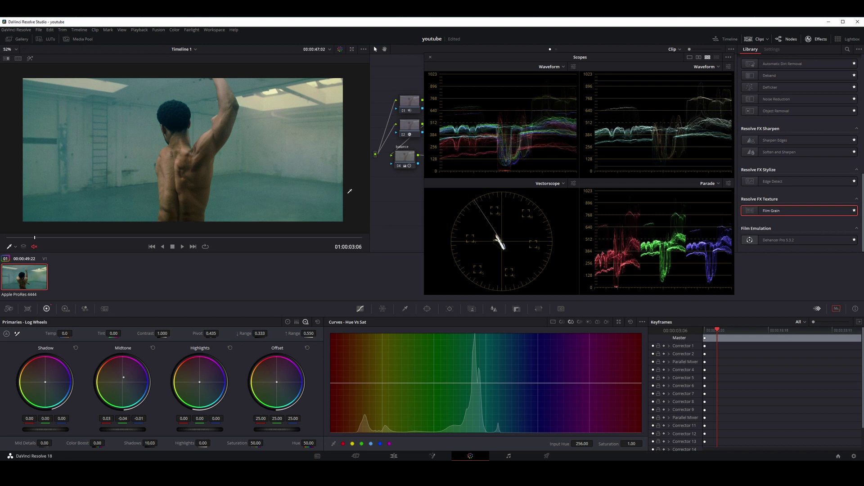
pyautogui.click(107, 237)
pyautogui.moveTo(111, 245); pyautogui.dragTo(16, 233)
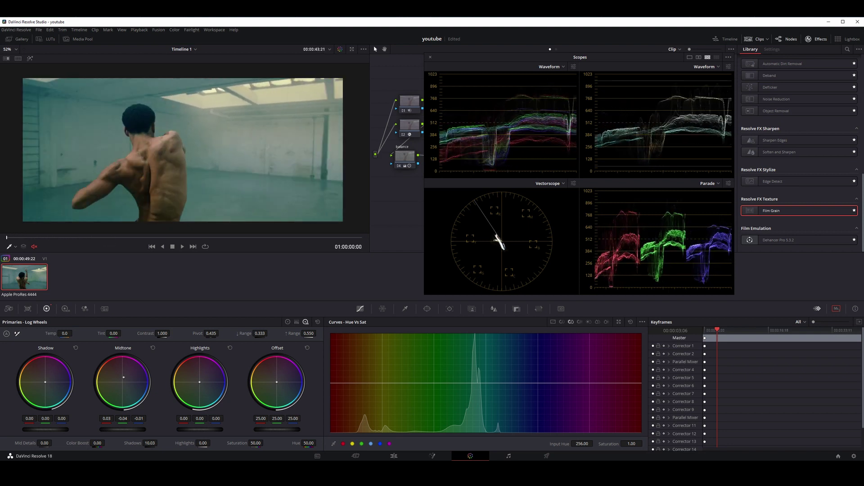
pyautogui.moveTo(16, 232)
pyautogui.mouseDown()
pyautogui.moveTo(92, 225)
pyautogui.moveTo(40, 218)
pyautogui.mouseUp()
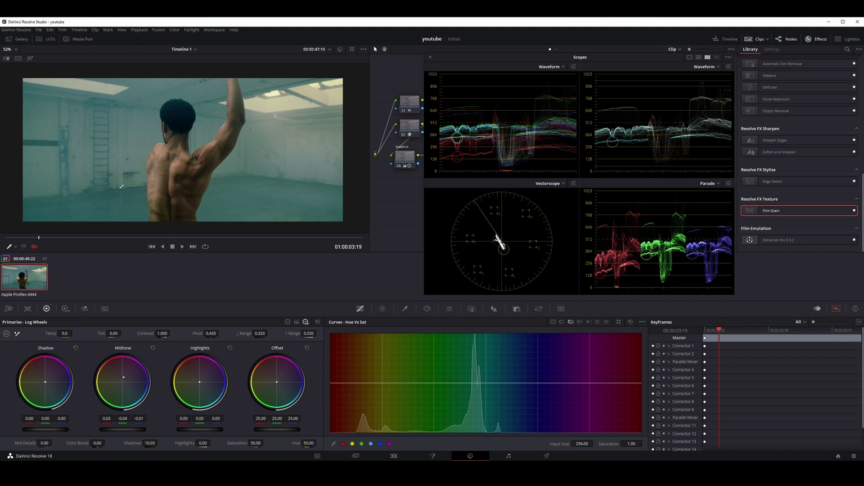
# Step: Lower the scopes, raise the cst node above the chain and align the other nodes
pyautogui.moveTo(641, 57); pyautogui.dragTo(599, 252)
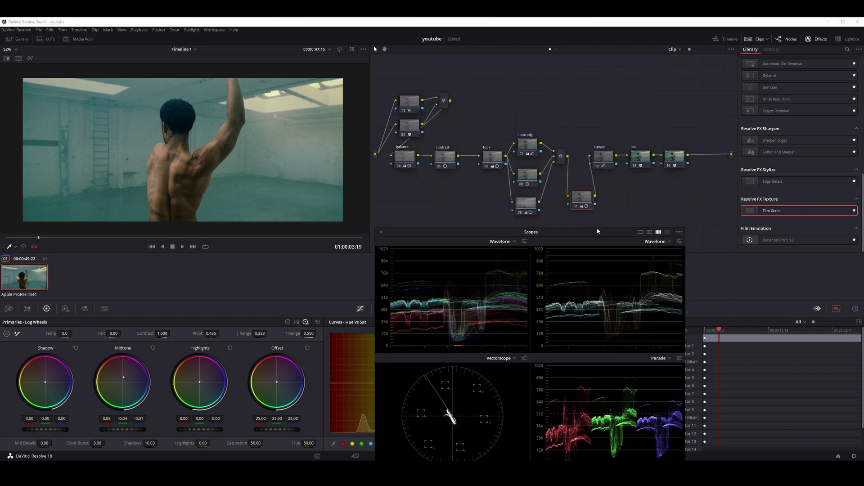
pyautogui.moveTo(497, 158); pyautogui.dragTo(484, 160)
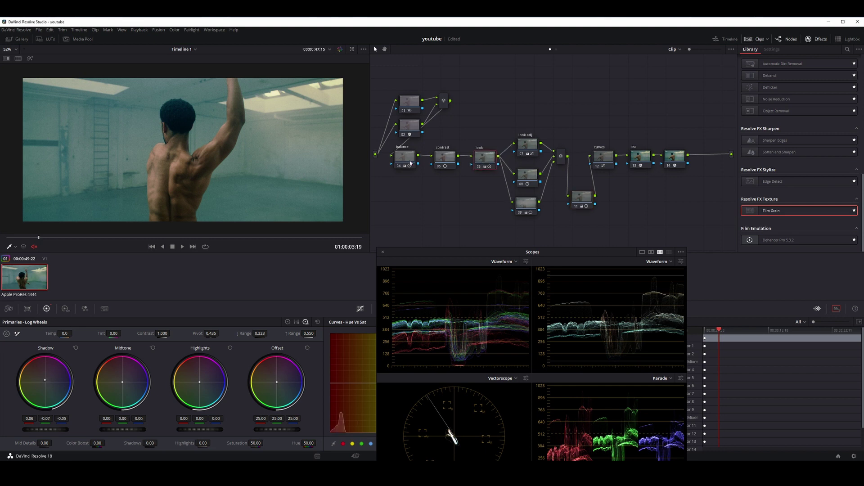
pyautogui.moveTo(643, 159); pyautogui.dragTo(646, 140)
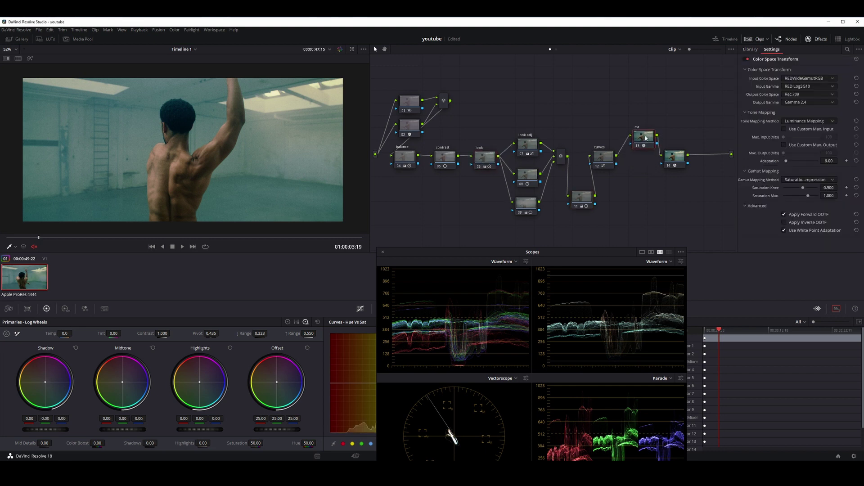
pyautogui.click(684, 162)
pyautogui.moveTo(684, 162); pyautogui.dragTo(686, 161)
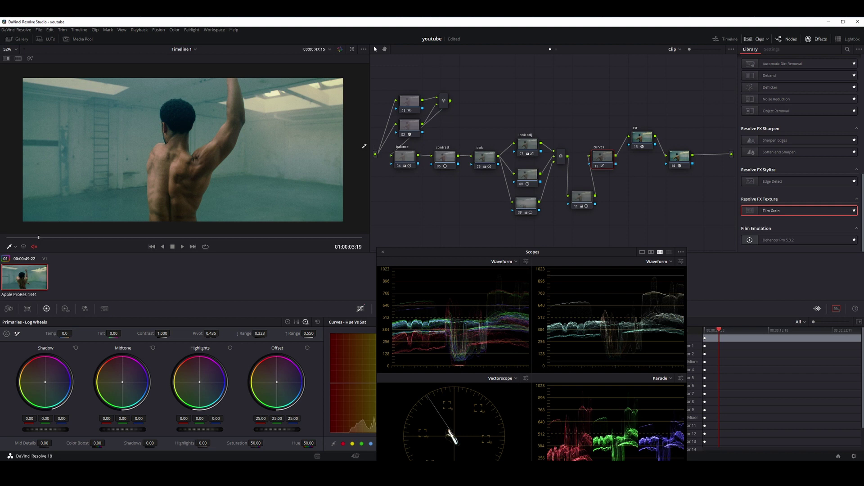
pyautogui.click(409, 161)
pyautogui.moveTo(444, 160); pyautogui.dragTo(490, 158)
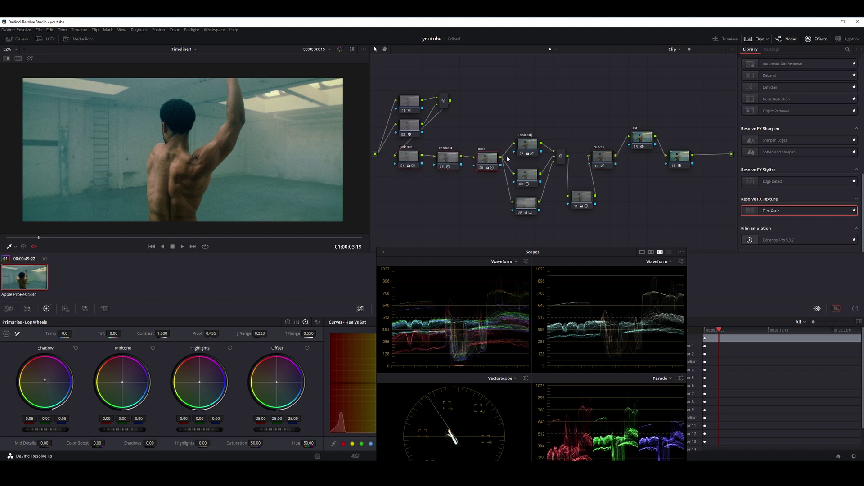
pyautogui.moveTo(531, 206); pyautogui.dragTo(531, 210)
# Step: Toggle the look adj node off and on to compare, leaving it enabled
pyautogui.click(528, 175)
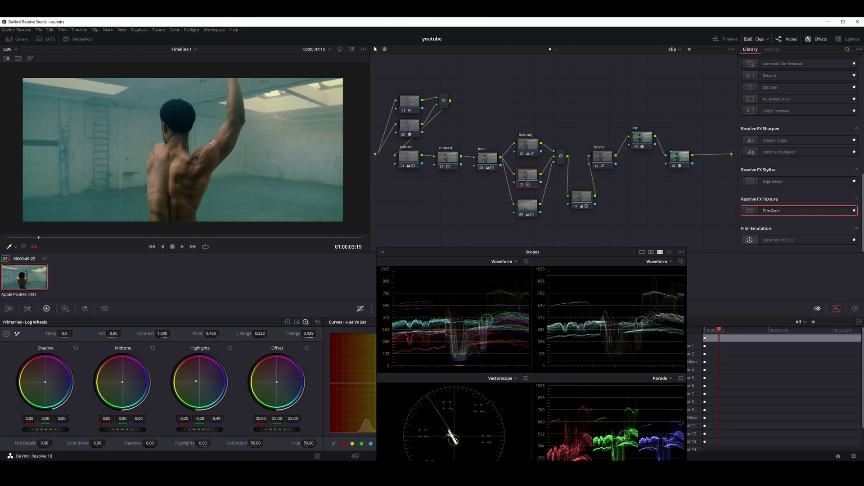
pyautogui.moveTo(528, 144); pyautogui.dragTo(530, 147)
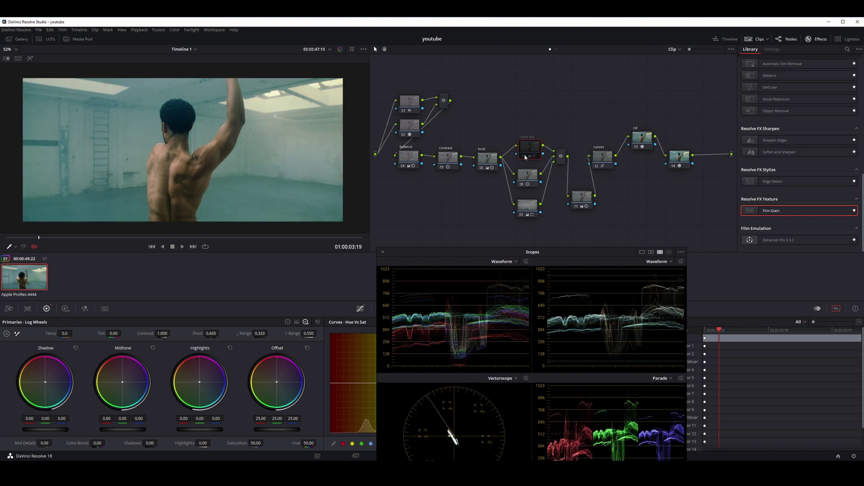
pyautogui.click(525, 157)
pyautogui.click(524, 156)
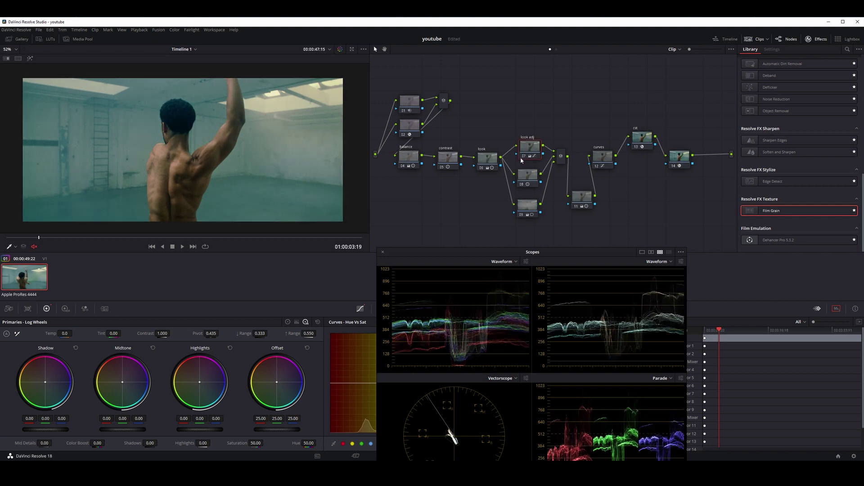
pyautogui.click(524, 157)
pyautogui.click(524, 158)
pyautogui.moveTo(534, 148); pyautogui.dragTo(534, 142)
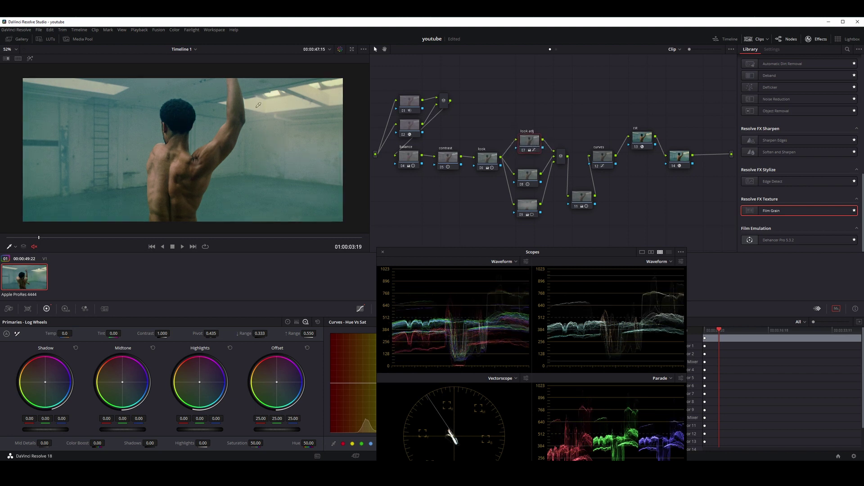
# Step: Switch the primaries to Lift/Gamma/Gain color wheels and move the scopes back up
pyautogui.click(288, 322)
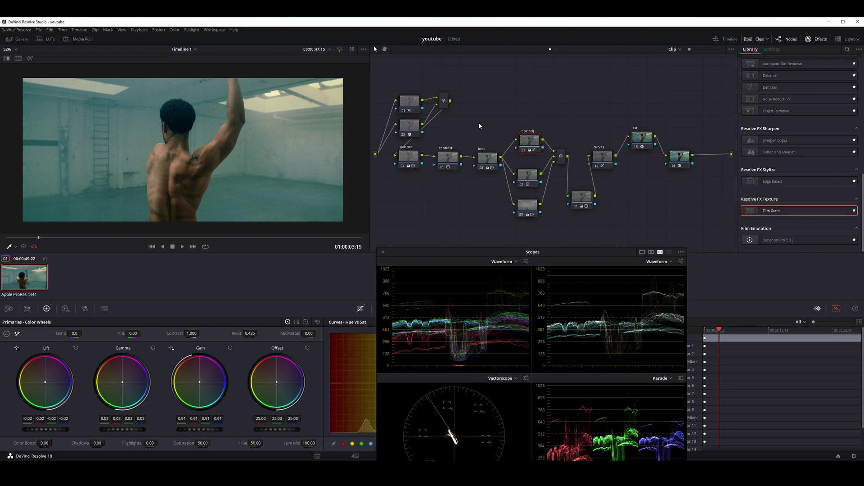
pyautogui.moveTo(528, 143); pyautogui.dragTo(525, 144)
pyautogui.moveTo(495, 252); pyautogui.dragTo(475, 37)
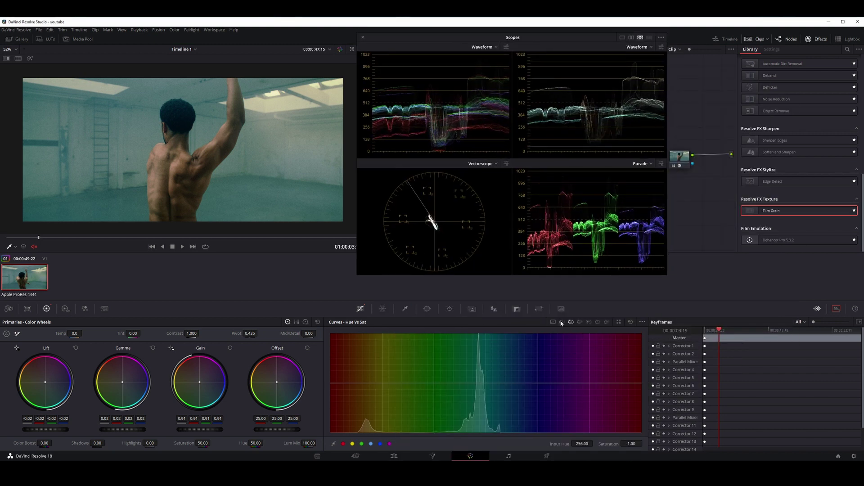
# Step: Set the curves panel to Hue vs Hue and select node 11
pyautogui.click(581, 322)
pyautogui.click(589, 322)
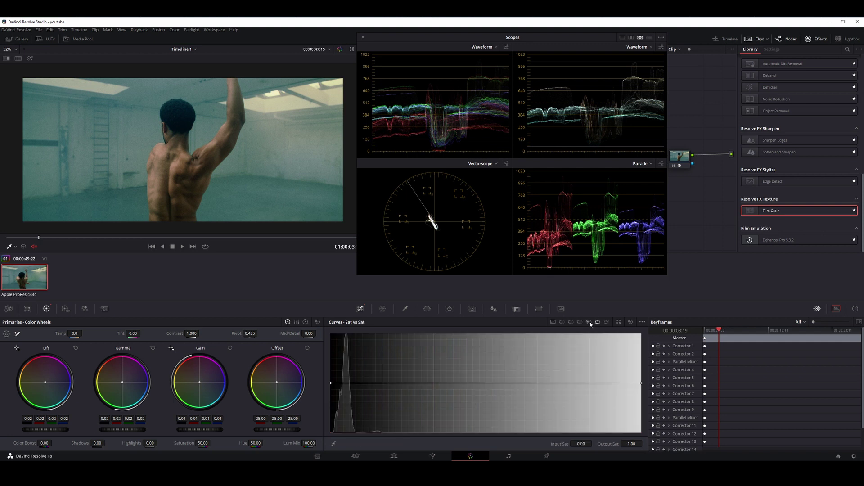
pyautogui.click(562, 322)
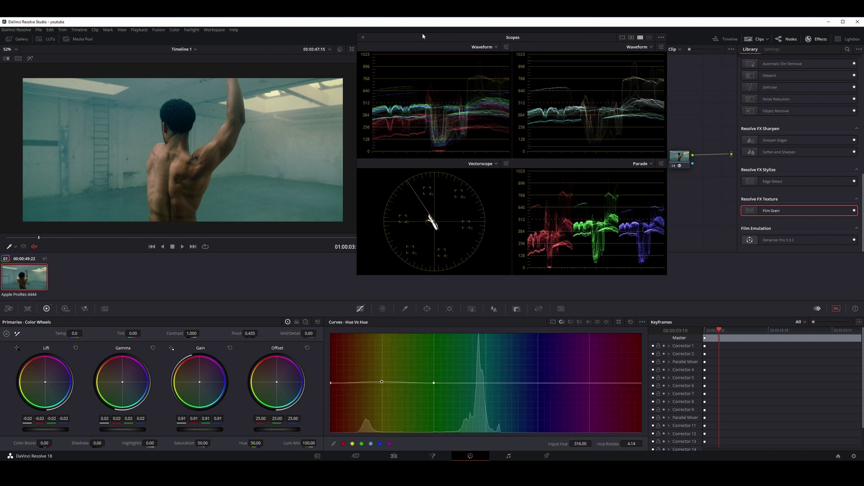
pyautogui.moveTo(447, 43); pyautogui.dragTo(491, 237)
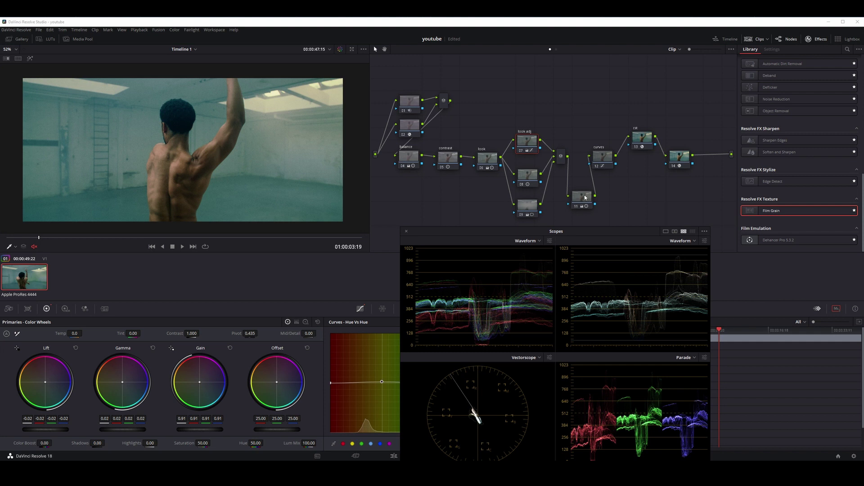
pyautogui.moveTo(581, 200); pyautogui.dragTo(579, 207)
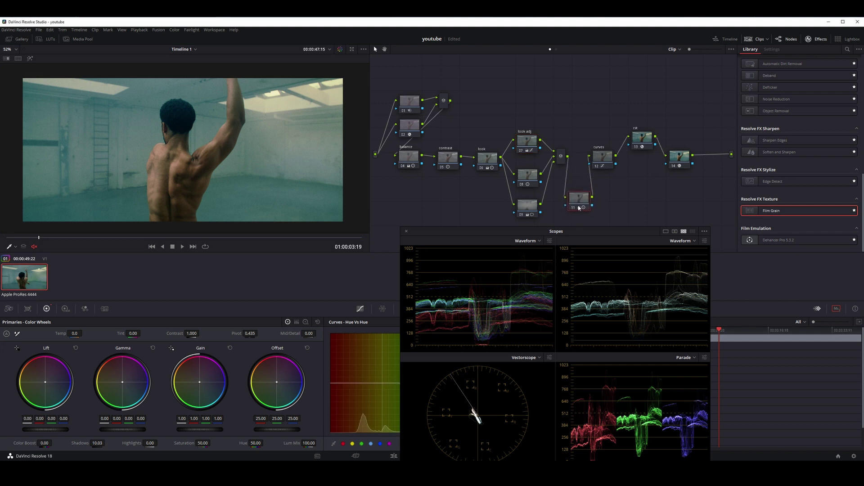
pyautogui.moveTo(580, 212); pyautogui.dragTo(580, 203)
# Step: Bypass the curves node repeatedly to compare before and after, leaving it enabled
pyautogui.moveTo(605, 159)
pyautogui.mouseDown()
pyautogui.moveTo(607, 152)
pyautogui.moveTo(606, 159)
pyautogui.mouseUp()
pyautogui.click(596, 166)
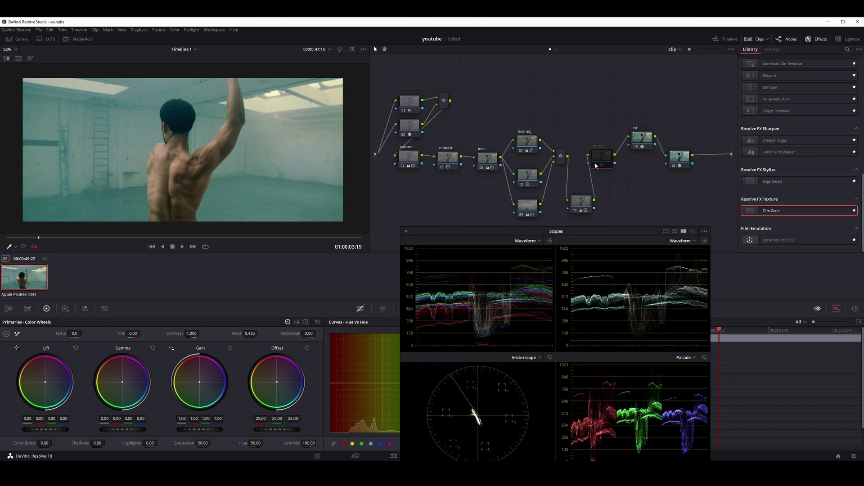
pyautogui.click(597, 166)
pyautogui.click(596, 166)
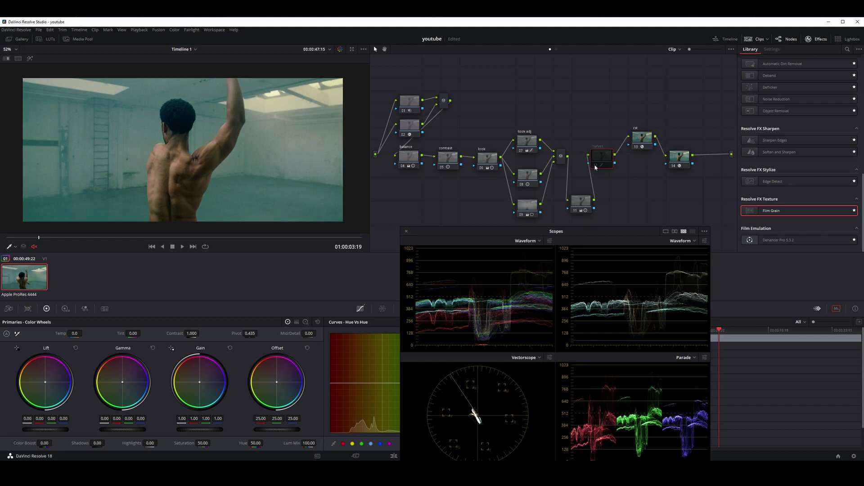
pyautogui.click(595, 167)
pyautogui.click(596, 167)
pyautogui.click(596, 166)
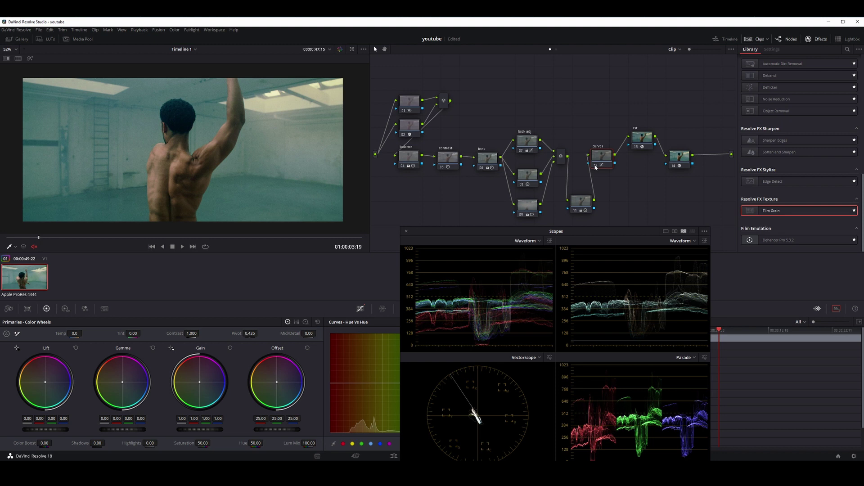
# Step: Toggle the last node repeatedly to judge its effect, then re-enable it
pyautogui.click(673, 167)
pyautogui.click(672, 168)
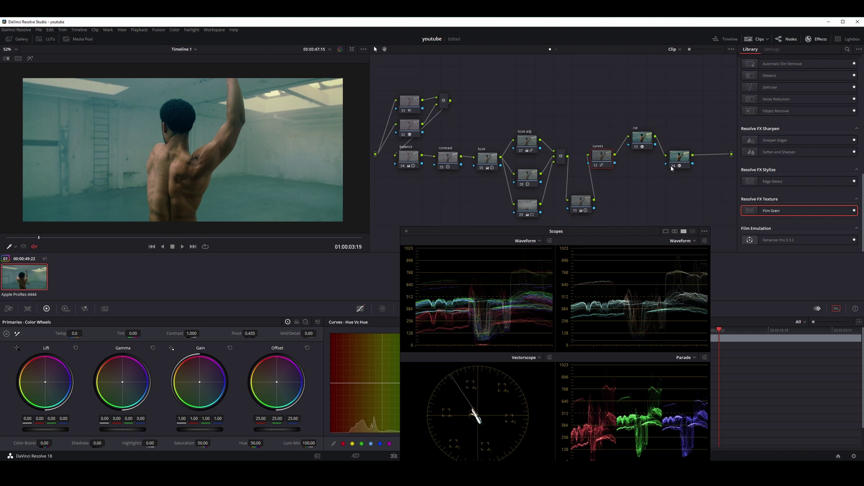
pyautogui.click(672, 166)
pyautogui.click(673, 167)
pyautogui.click(672, 166)
pyautogui.click(673, 166)
pyautogui.click(673, 167)
pyautogui.click(672, 167)
pyautogui.click(673, 166)
pyautogui.click(672, 168)
pyautogui.moveTo(587, 206); pyautogui.dragTo(584, 194)
pyautogui.moveTo(614, 235); pyautogui.dragTo(646, 82)
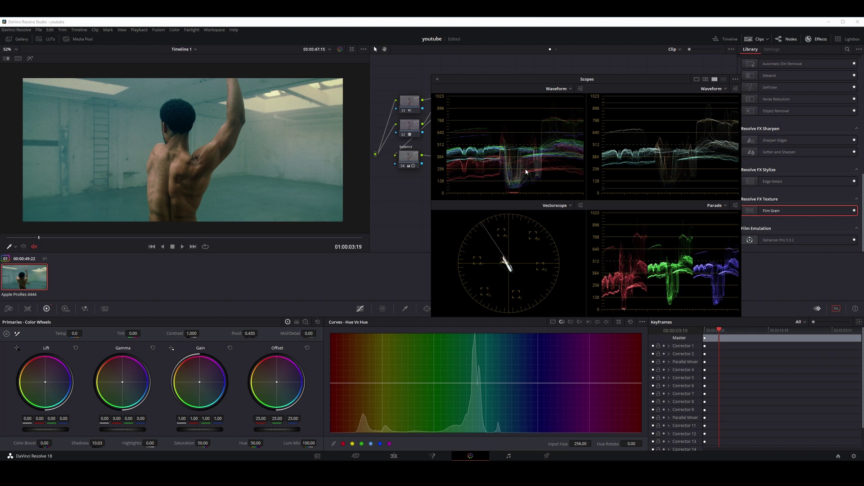
# Step: Save the 'youtube' project with Ctrl+S
pyautogui.hotkey('ctrl', 's')
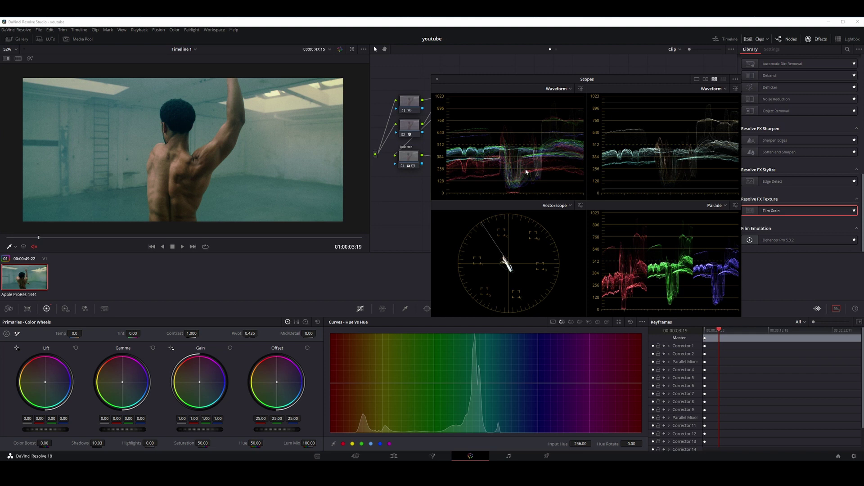